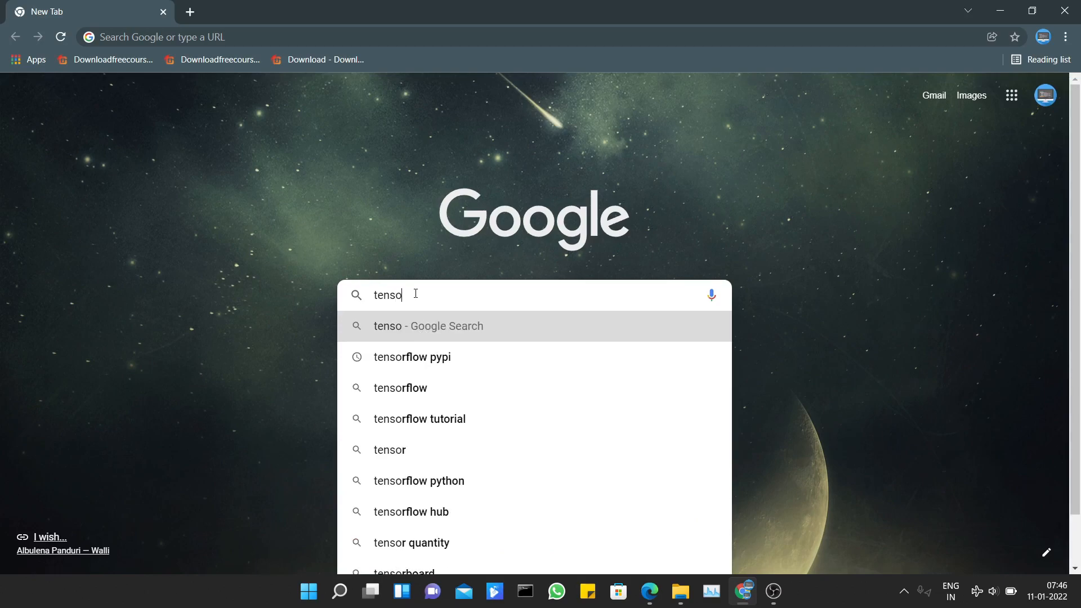
Search Google for "tensorflow gpu" and open the TensorFlow GPU support result.
{"action": "type", "text": "rflow "}
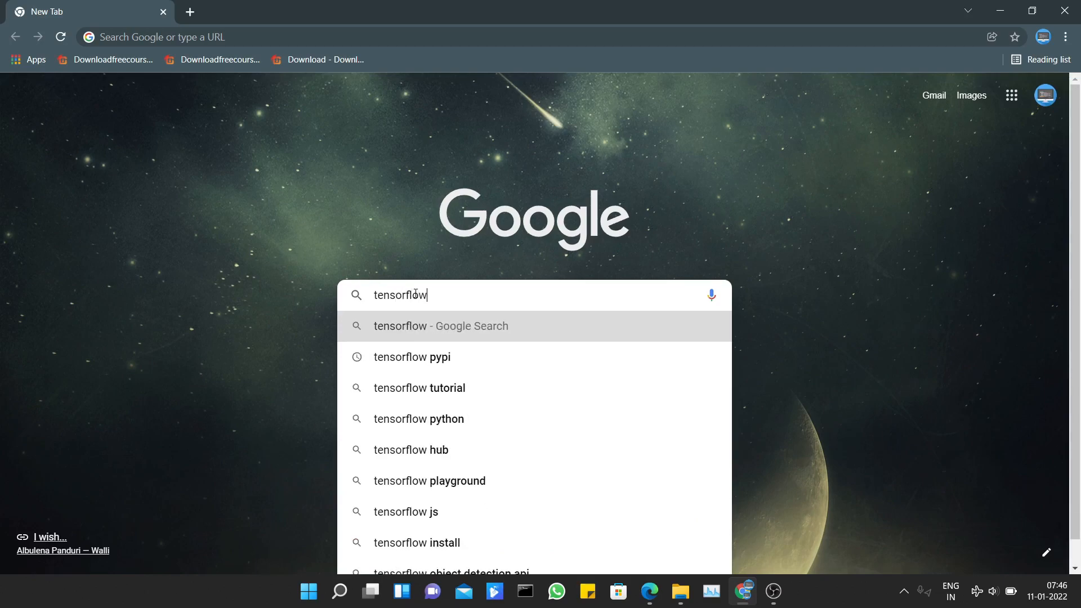
{"action": "type", "text": "gpu"}
{"action": "key", "text": "Return"}
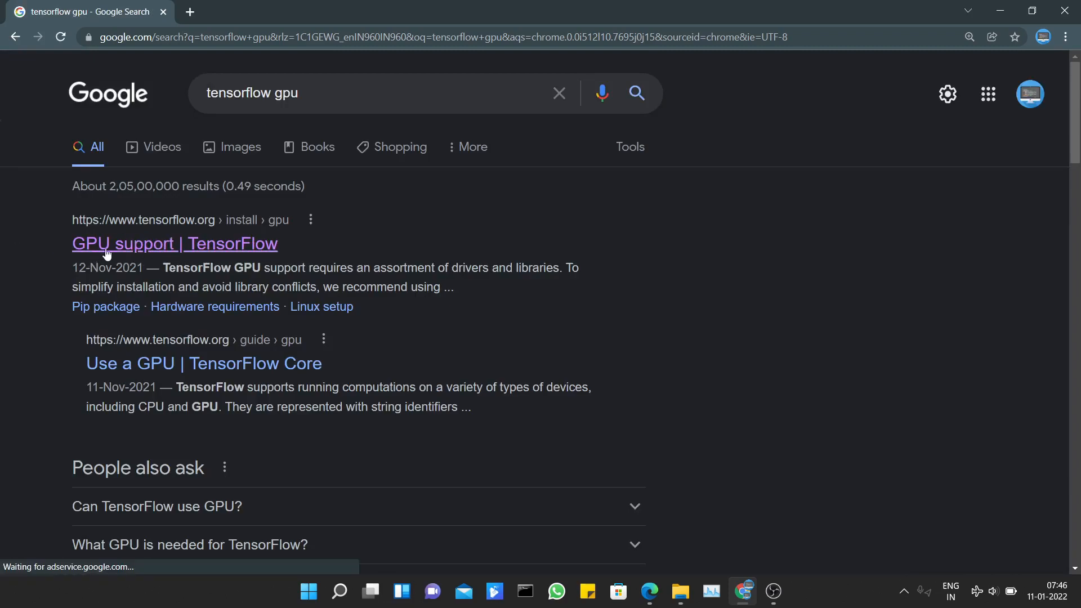
{"action": "left_click", "coordinate": [198, 255]}
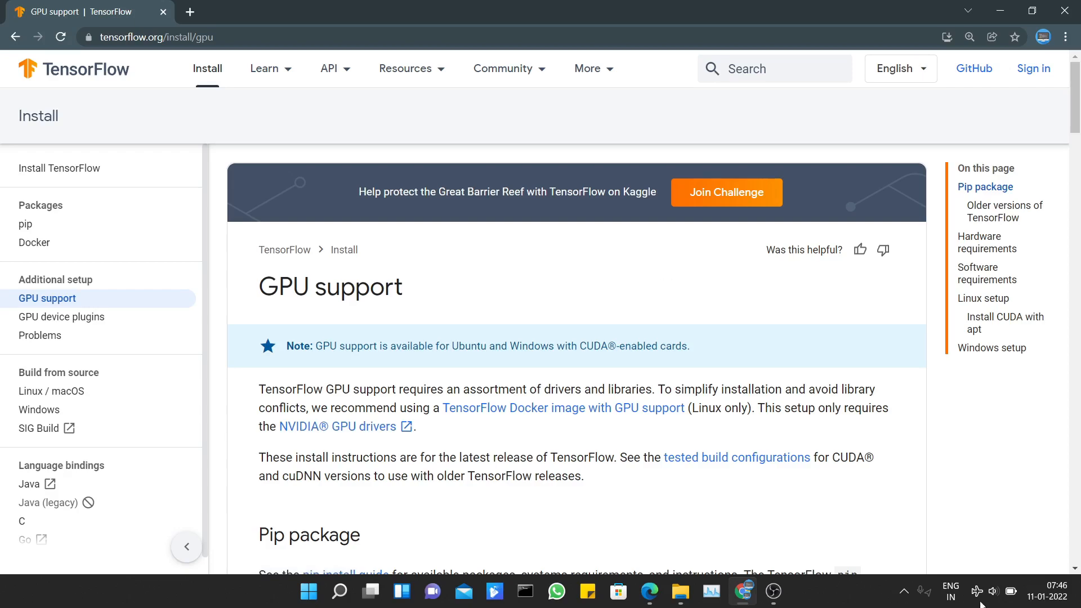
Examine the GPU support page down to the list of NVIDIA packages under Software requirements.
{"action": "left_click_drag", "start_coordinate": [443, 292], "coordinate": [255, 293]}
{"action": "left_click", "coordinate": [365, 289]}
{"action": "scroll", "coordinate": [360, 307], "scroll_direction": "down", "scroll_amount": 8}
{"action": "scroll", "coordinate": [360, 308], "scroll_direction": "down", "scroll_amount": 3}
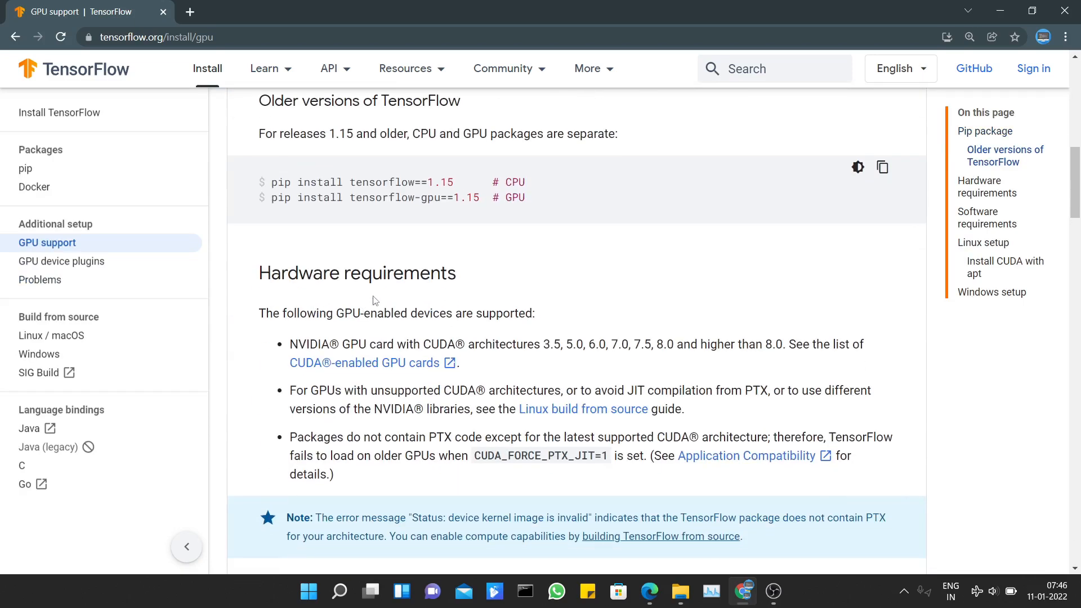
{"action": "scroll", "coordinate": [374, 302], "scroll_direction": "down", "scroll_amount": 6}
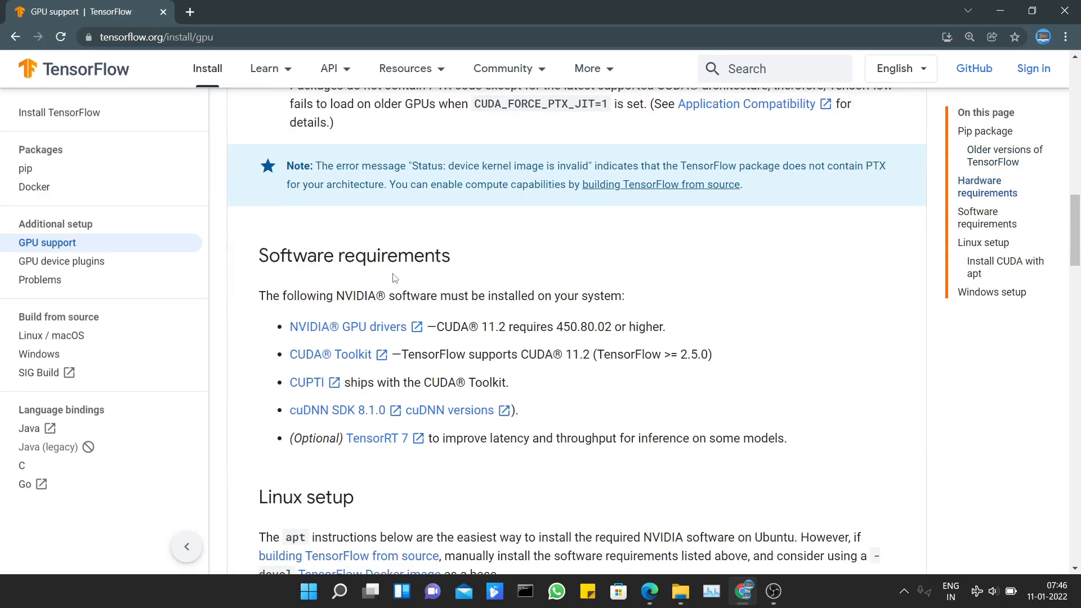
{"action": "scroll", "coordinate": [395, 278], "scroll_direction": "down", "scroll_amount": 1}
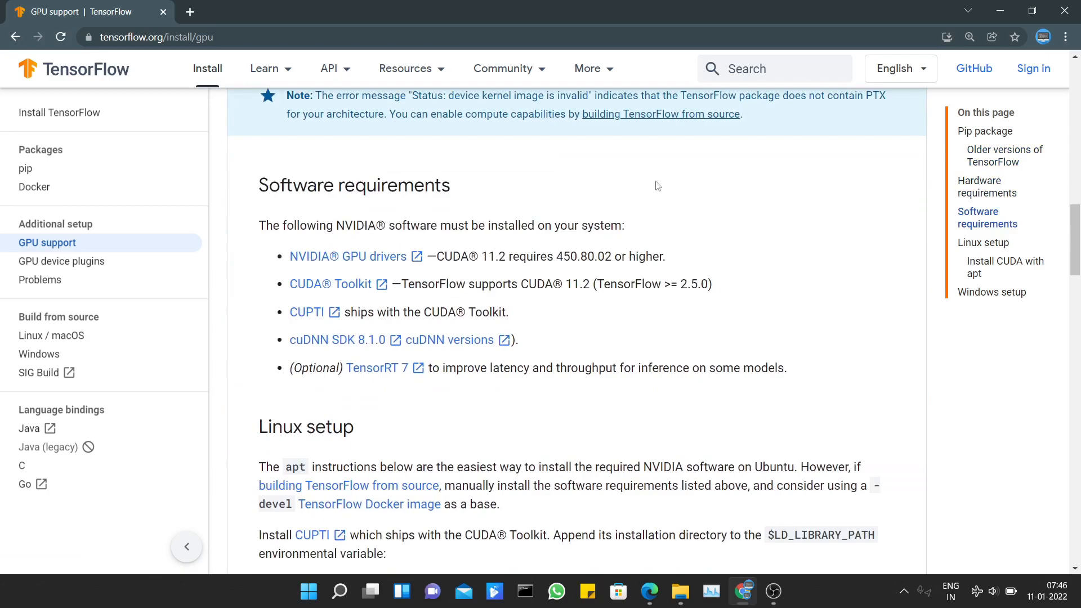
{"action": "left_click_drag", "start_coordinate": [257, 187], "coordinate": [448, 190]}
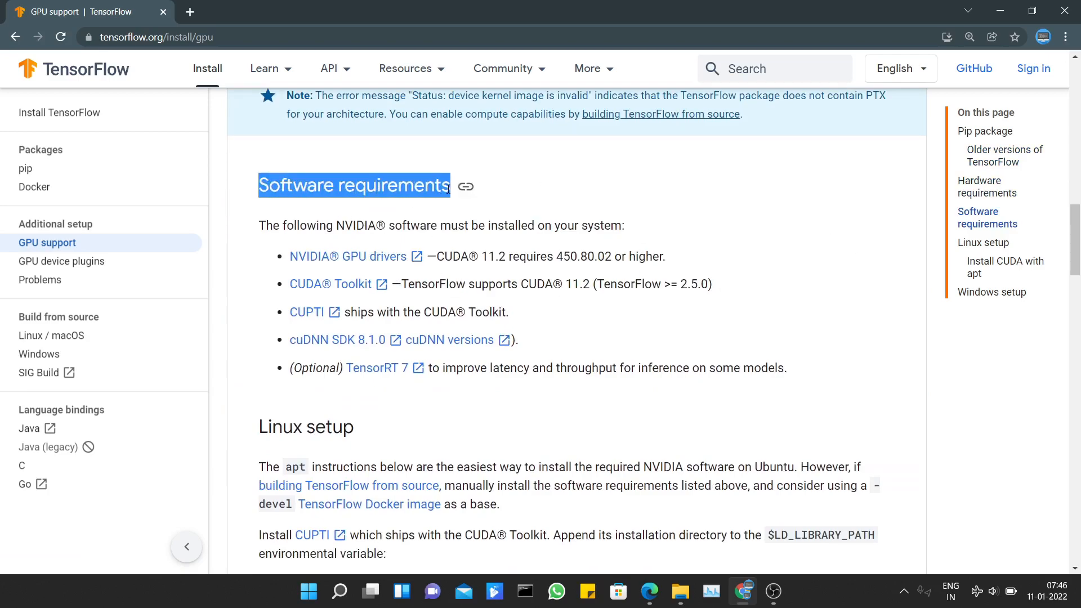
{"action": "left_click", "coordinate": [784, 304]}
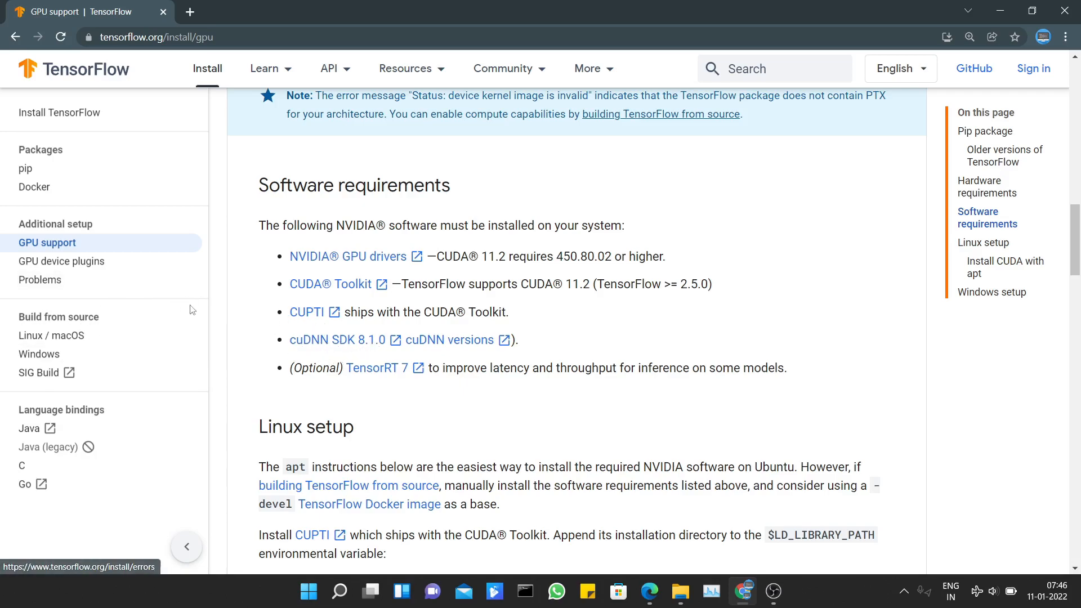
Open the NVIDIA GPU drivers link in a new tab, switch to it and enlarge the page.
{"action": "right_click", "coordinate": [325, 264]}
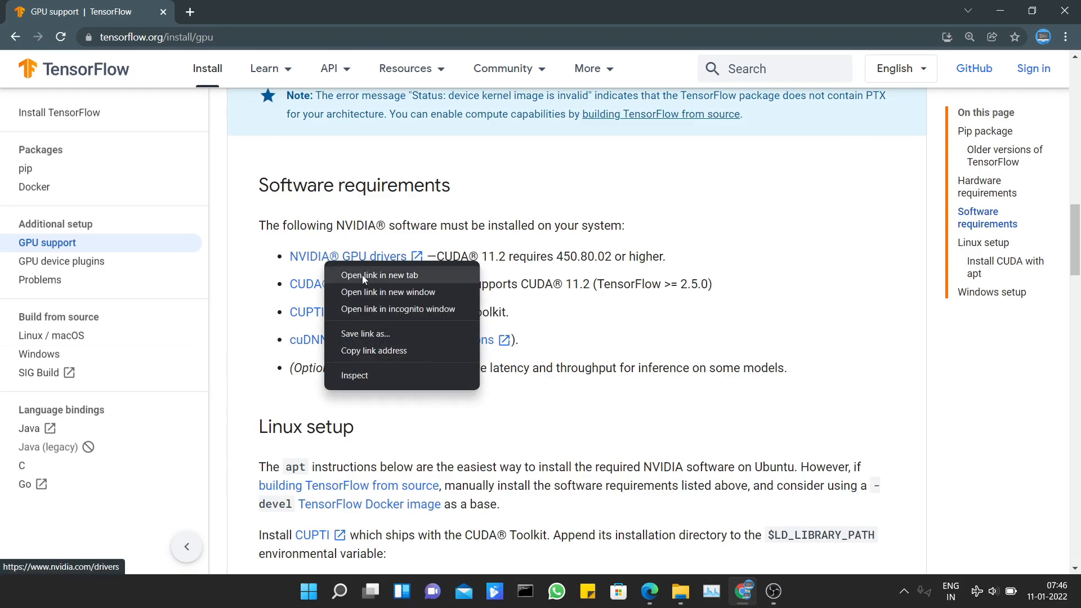
{"action": "left_click", "coordinate": [363, 275]}
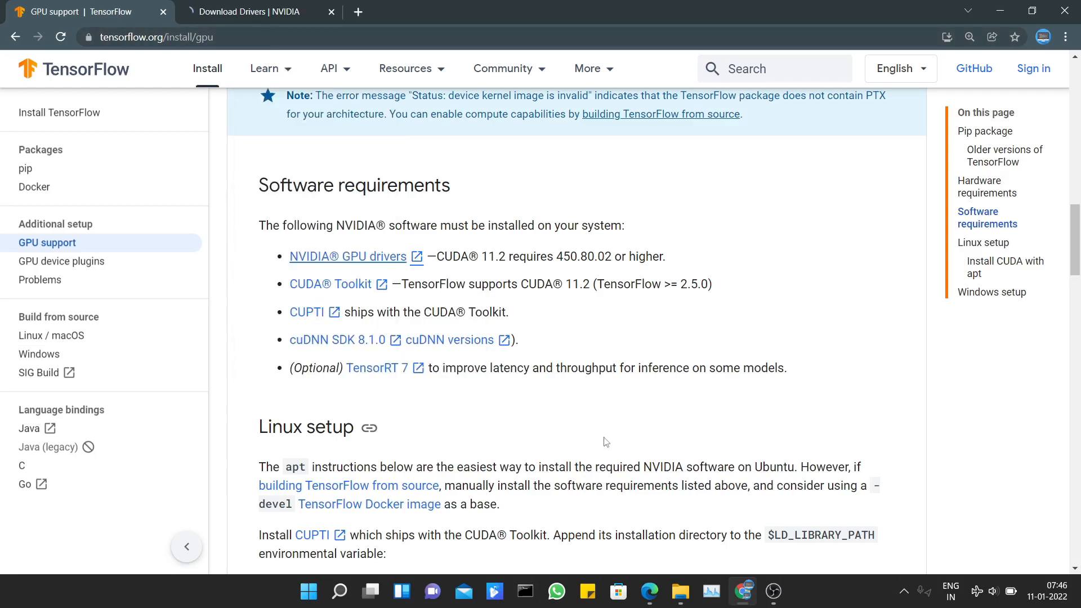
{"action": "left_click", "coordinate": [268, 17]}
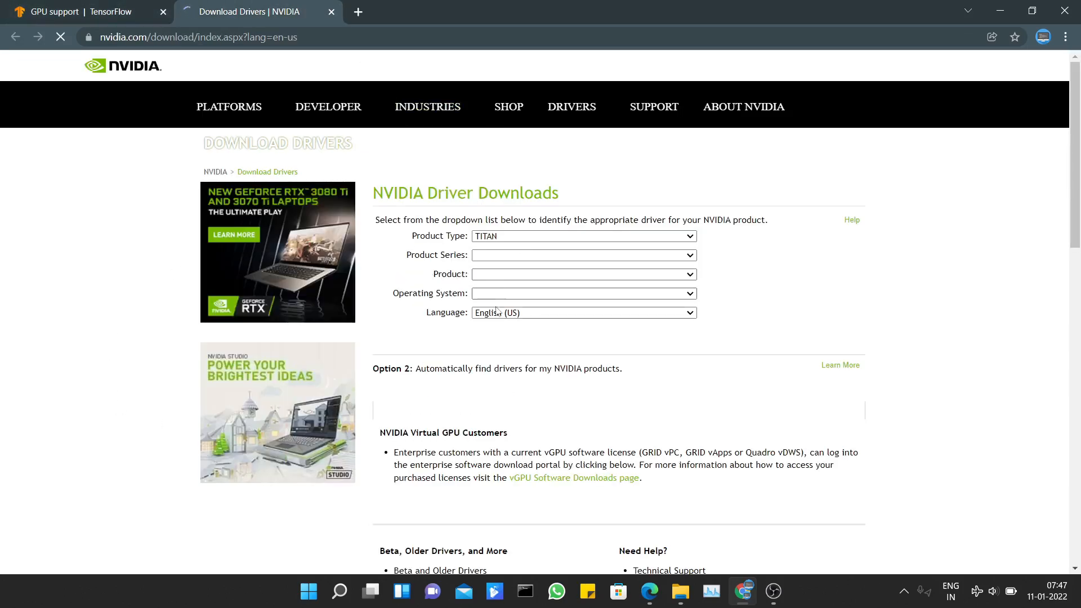
{"action": "key", "text": "ctrl+plus"}
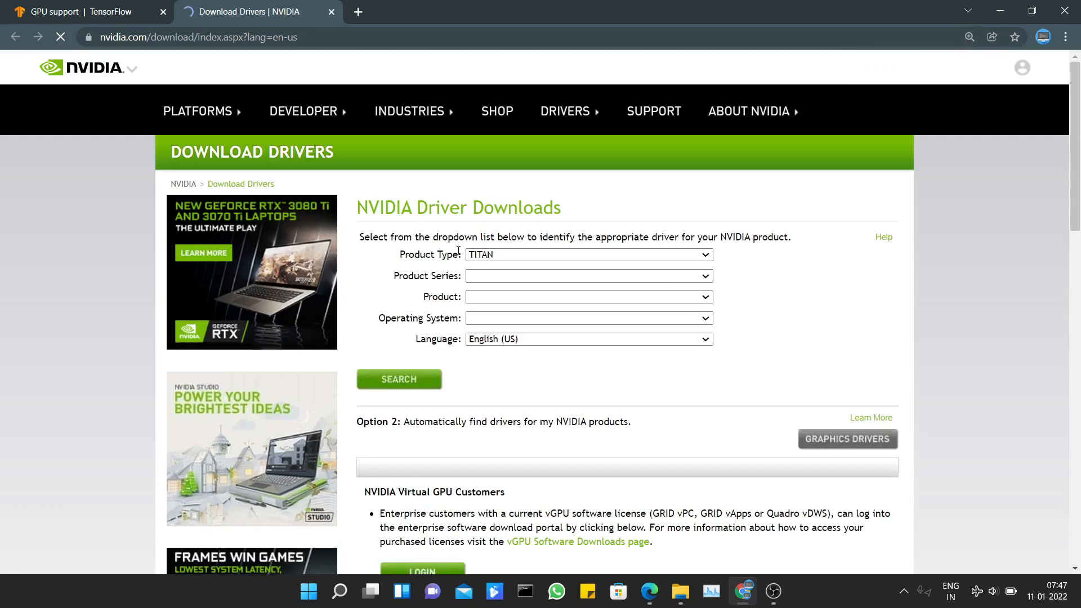
Choose GeForce as the product type, GeForce 16 Series as the series and GeForce GTX 1650 as the product.
{"action": "left_click", "coordinate": [519, 256]}
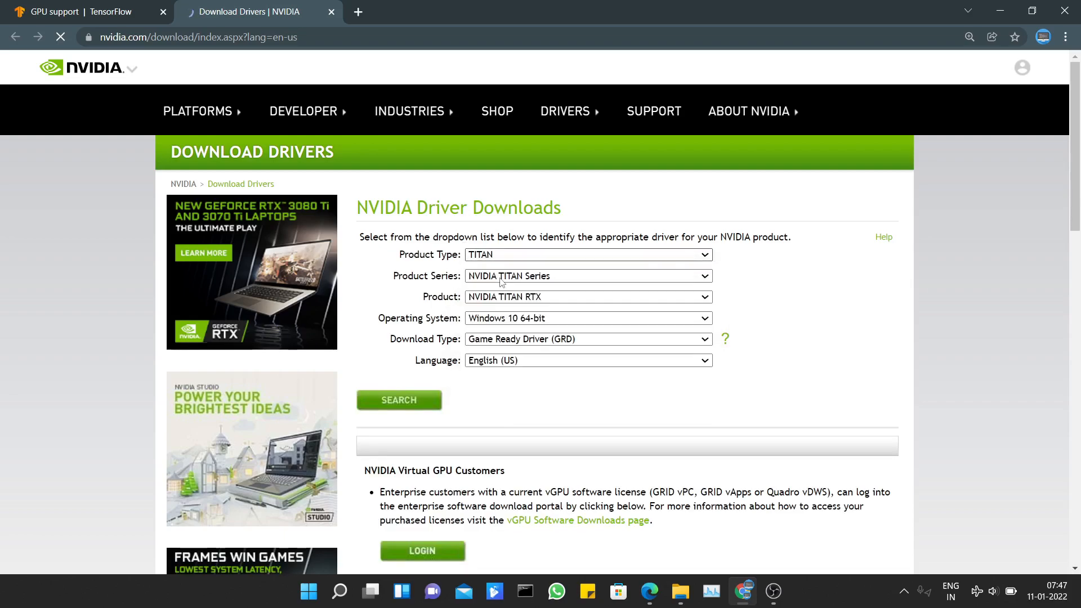
{"action": "left_click", "coordinate": [516, 282]}
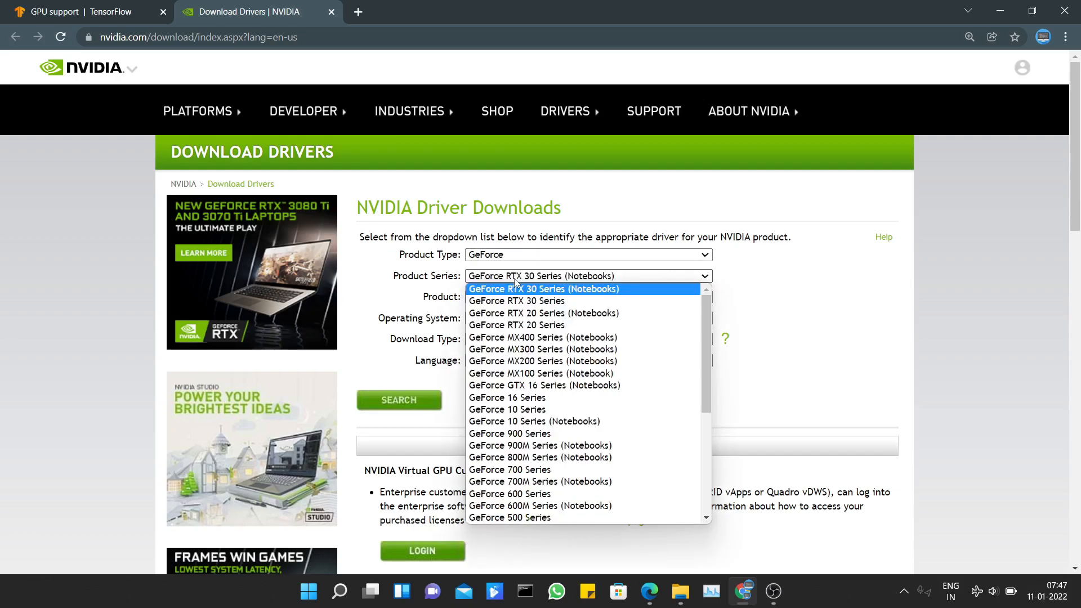
{"action": "left_click", "coordinate": [506, 398]}
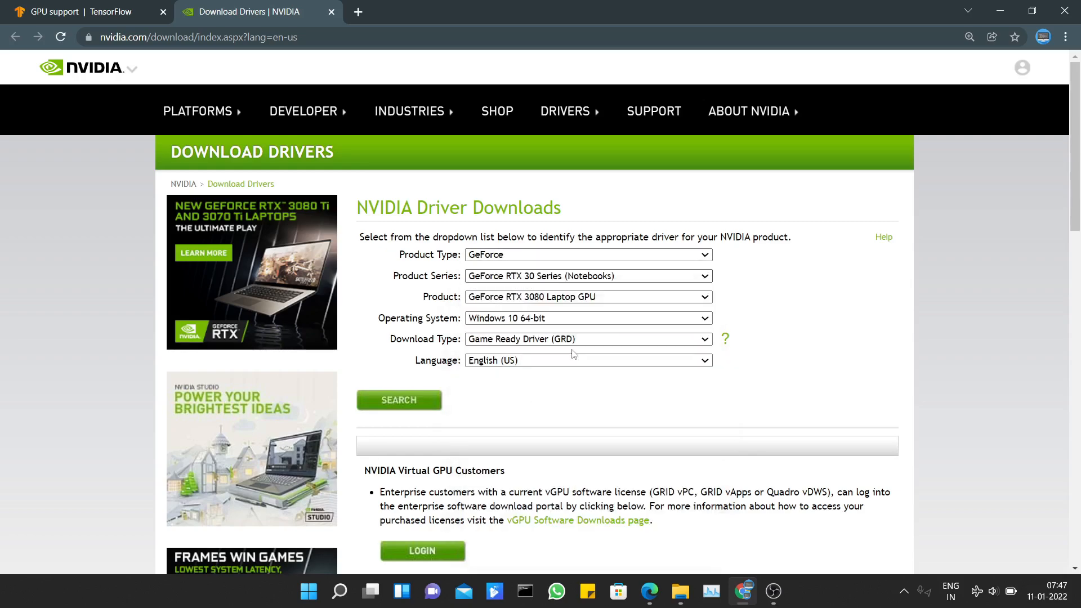
{"action": "left_click", "coordinate": [554, 302]}
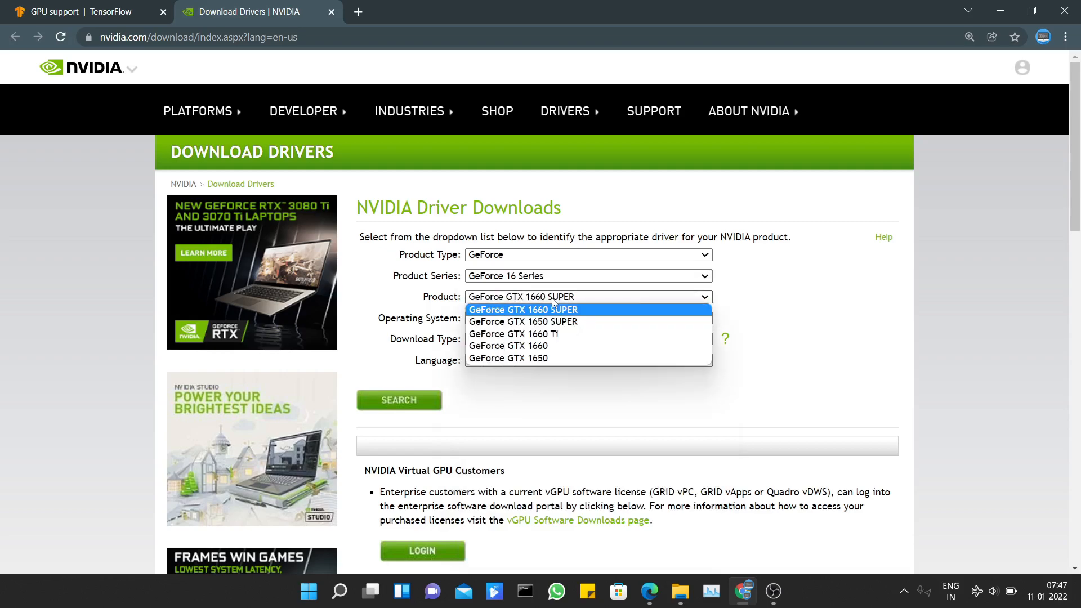
{"action": "left_click", "coordinate": [539, 334]}
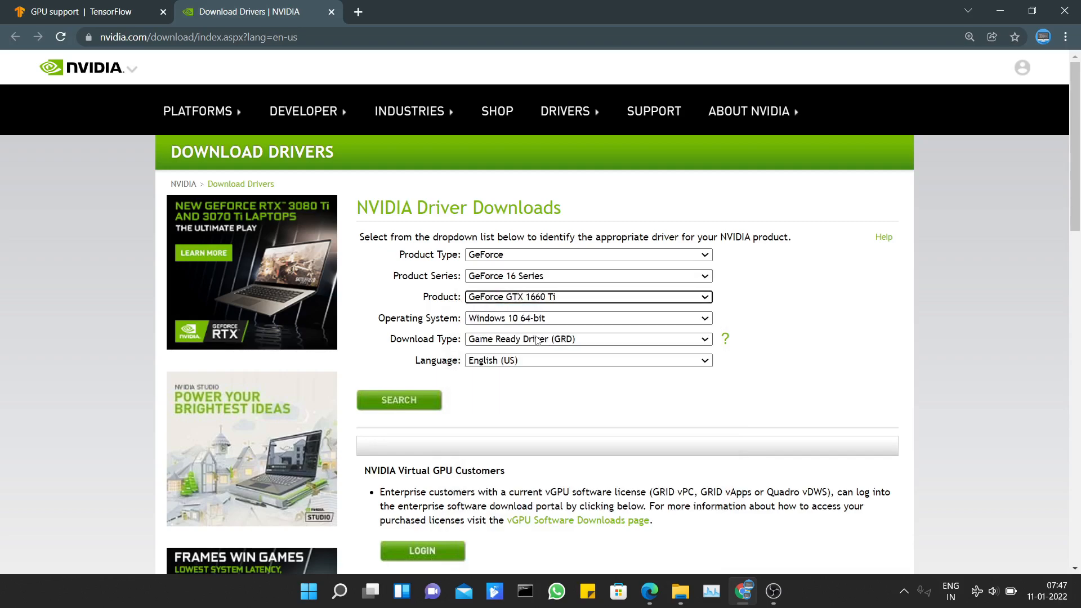
{"action": "left_click", "coordinate": [538, 298]}
{"action": "left_click", "coordinate": [495, 358]}
Set the operating system to Windows 11, the download type to Studio Driver (SD) and the language to English (US), and search for drivers.
{"action": "left_click", "coordinate": [547, 322]}
{"action": "left_click", "coordinate": [525, 345]}
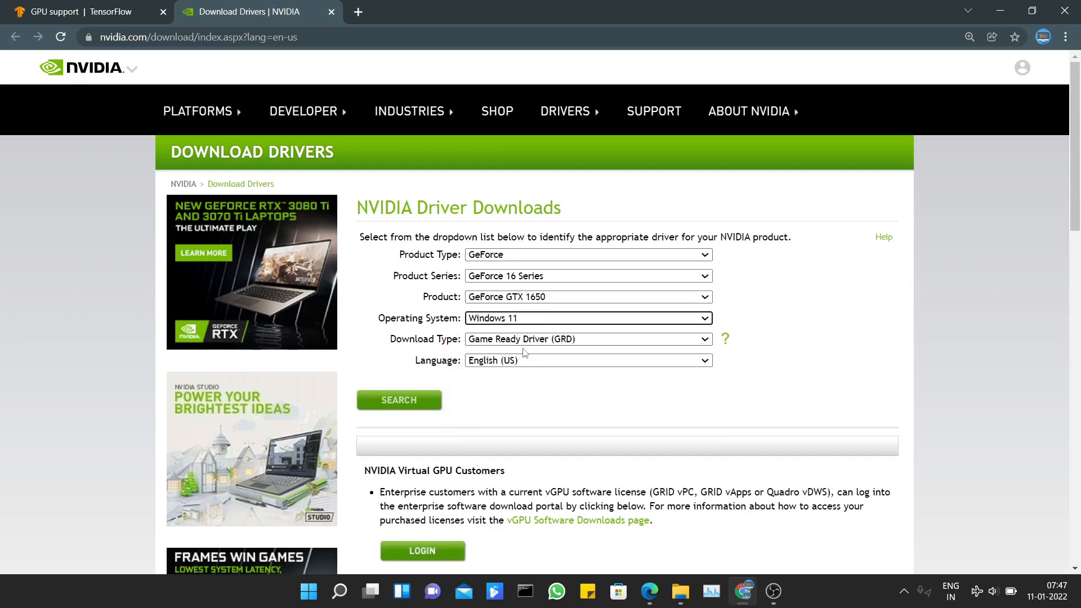
{"action": "left_click", "coordinate": [541, 342]}
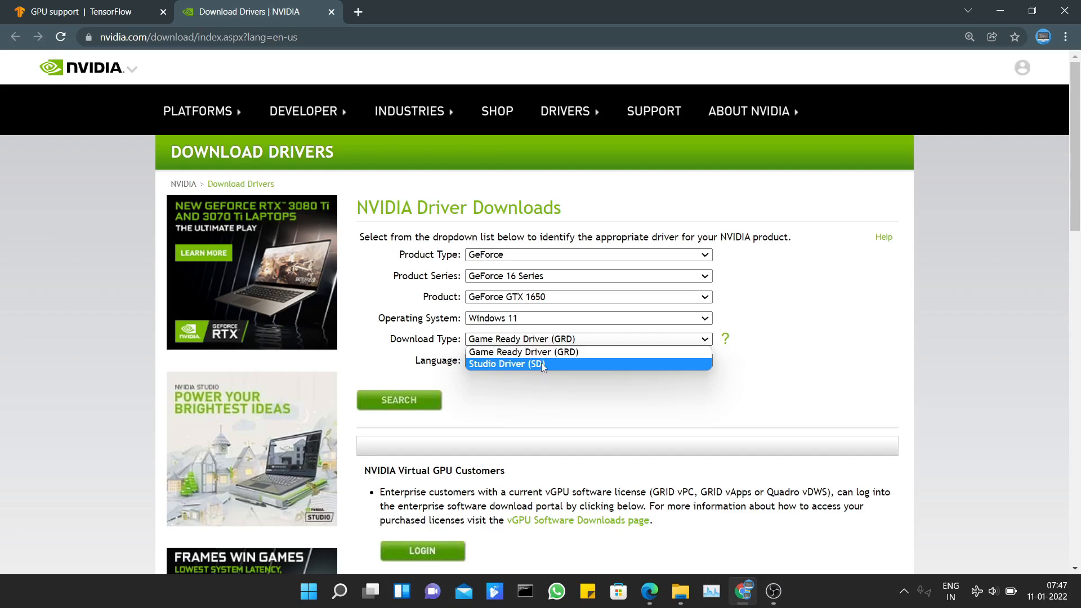
{"action": "left_click", "coordinate": [541, 363]}
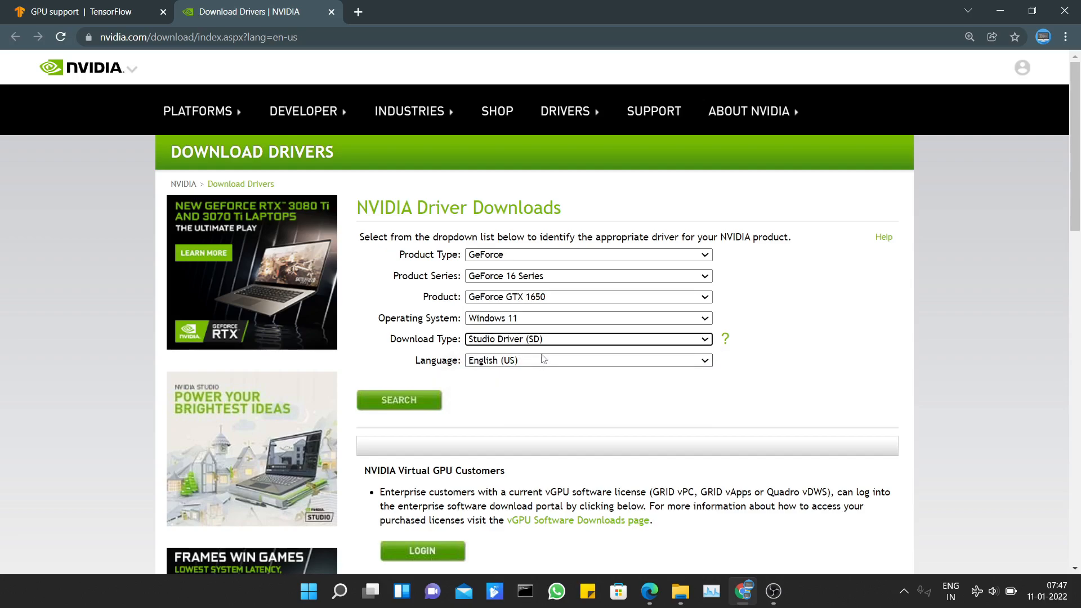
{"action": "left_click", "coordinate": [565, 361]}
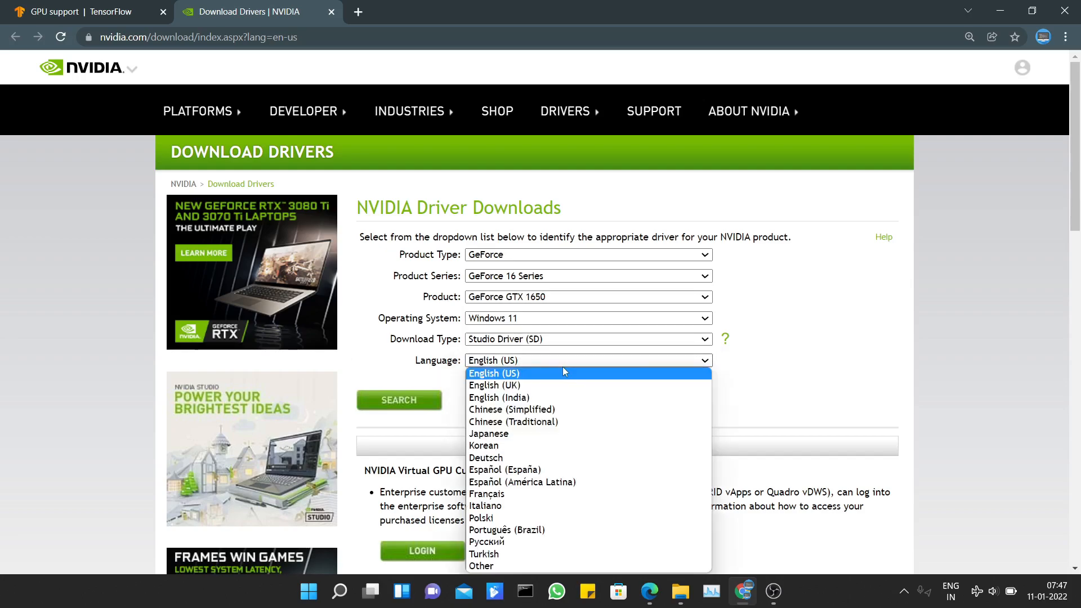
{"action": "left_click", "coordinate": [531, 363]}
{"action": "left_click", "coordinate": [402, 401]}
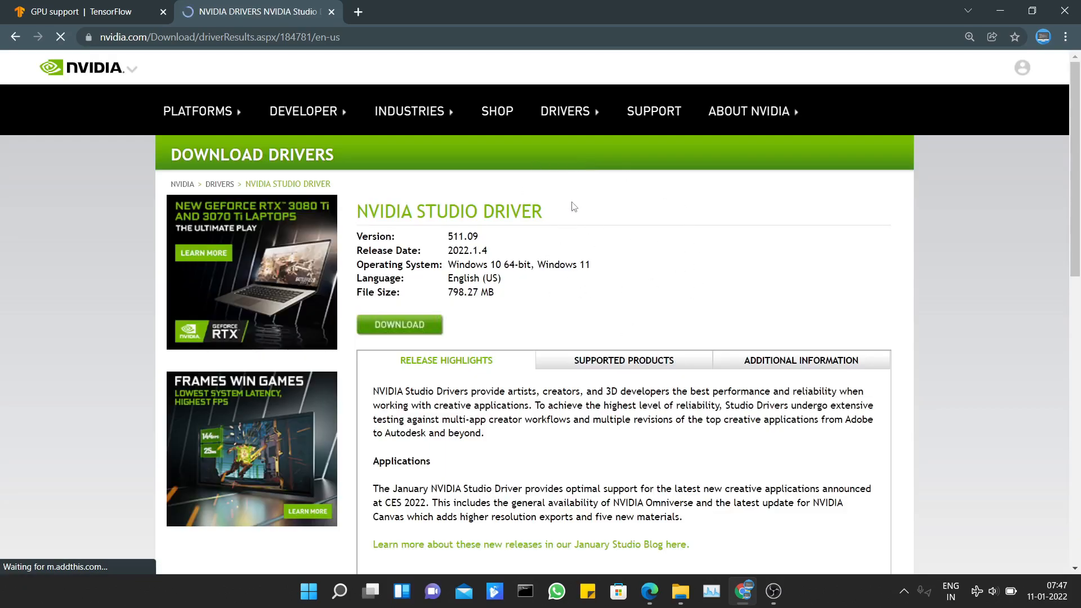
Review the driver's name, supported systems and file size on the NVIDIA Studio Driver page.
{"action": "left_click_drag", "start_coordinate": [549, 215], "coordinate": [360, 211]}
{"action": "left_click", "coordinate": [493, 277]}
{"action": "left_click_drag", "start_coordinate": [533, 212], "coordinate": [353, 213]}
{"action": "left_click", "coordinate": [532, 287]}
{"action": "left_click_drag", "start_coordinate": [456, 293], "coordinate": [466, 293]}
{"action": "left_click", "coordinate": [472, 317]}
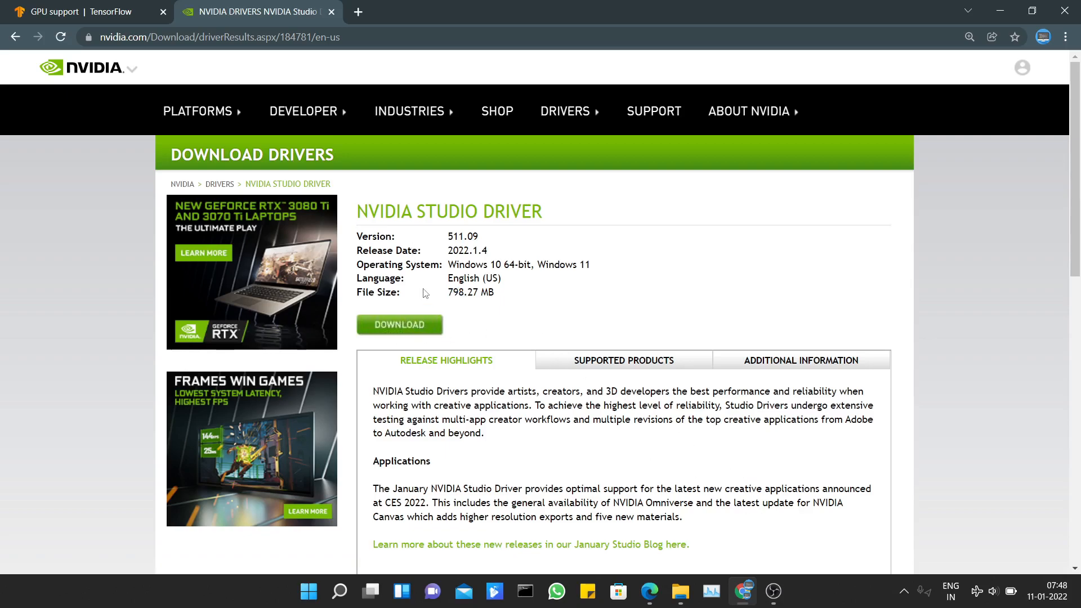
Continue to the download confirmation page and start downloading the NVIDIA Studio Driver installer.
{"action": "left_click", "coordinate": [419, 325]}
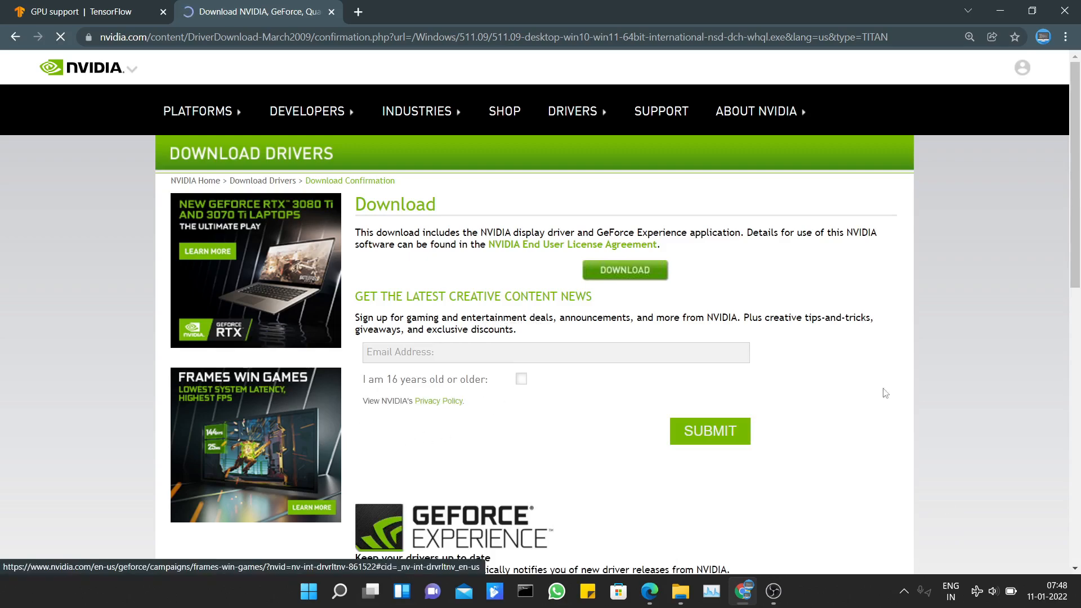
{"action": "scroll", "coordinate": [539, 430], "scroll_direction": "down", "scroll_amount": 3}
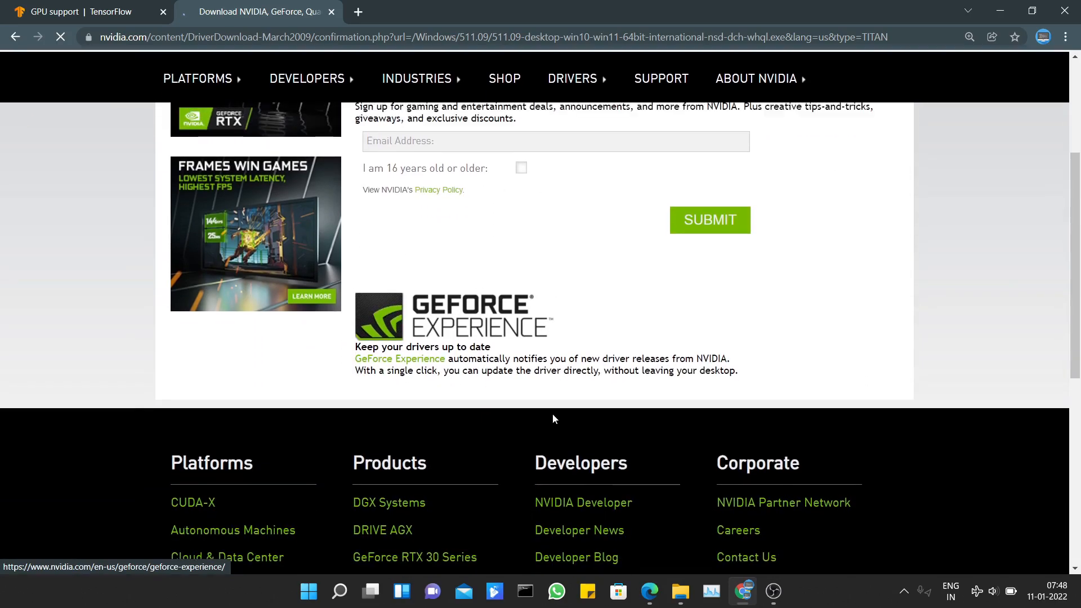
{"action": "scroll", "coordinate": [552, 413], "scroll_direction": "up", "scroll_amount": 3}
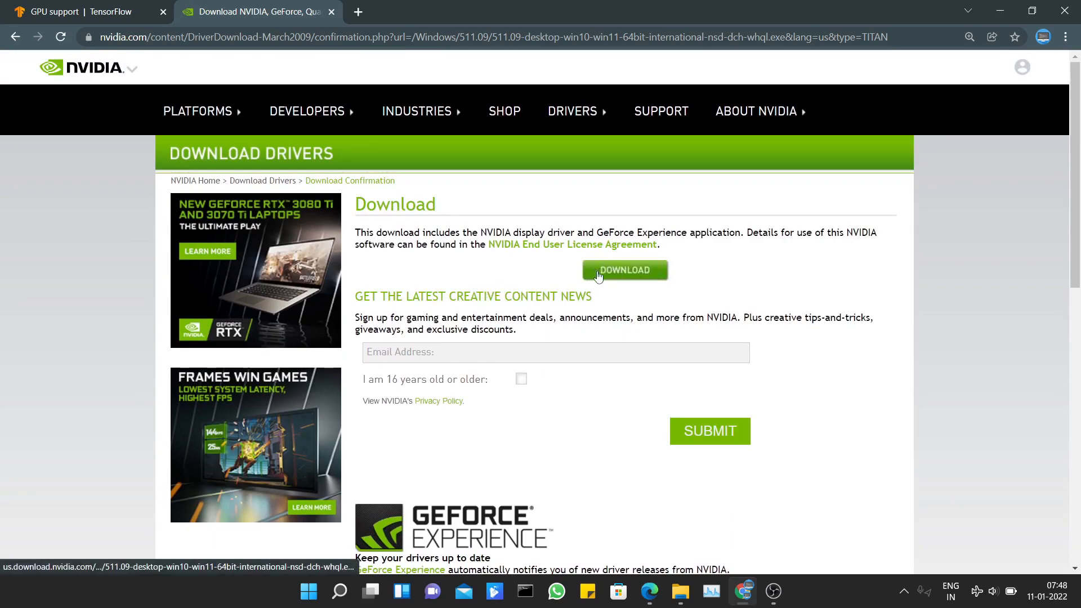
{"action": "left_click", "coordinate": [625, 278]}
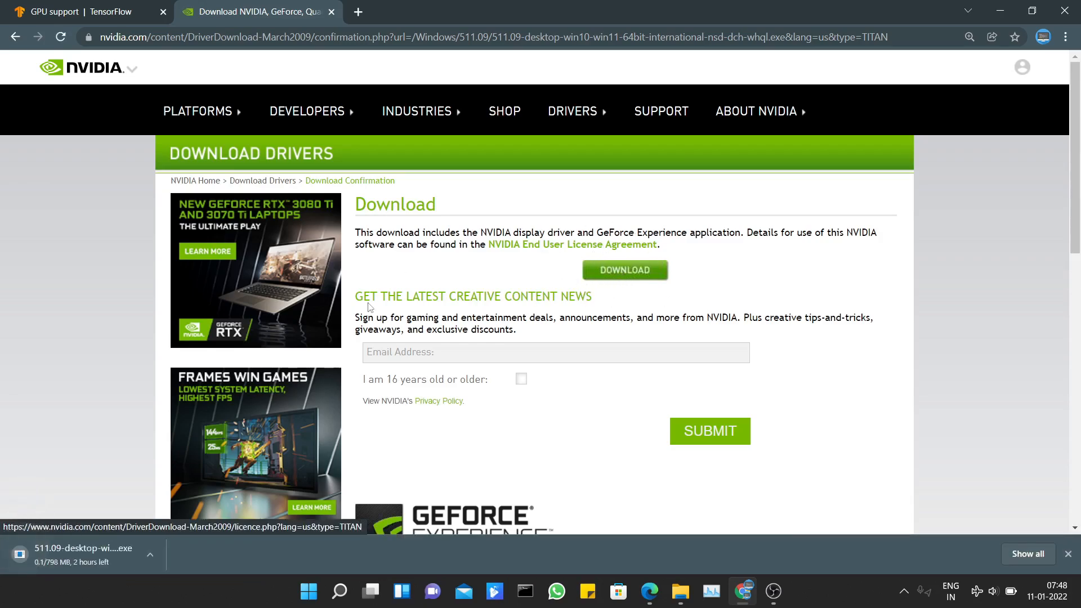
Pause the driver download, check the installers stored in the NVDIA folder in File Explorer, and return to Chrome.
{"action": "left_click", "coordinate": [152, 556]}
{"action": "left_click", "coordinate": [187, 486]}
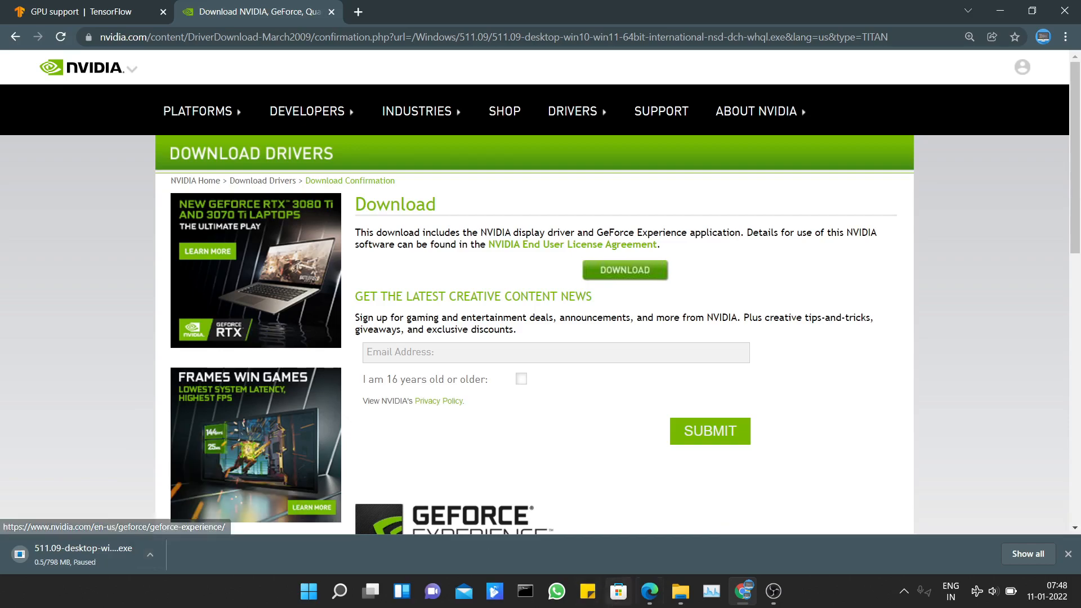
{"action": "left_click", "coordinate": [679, 591]}
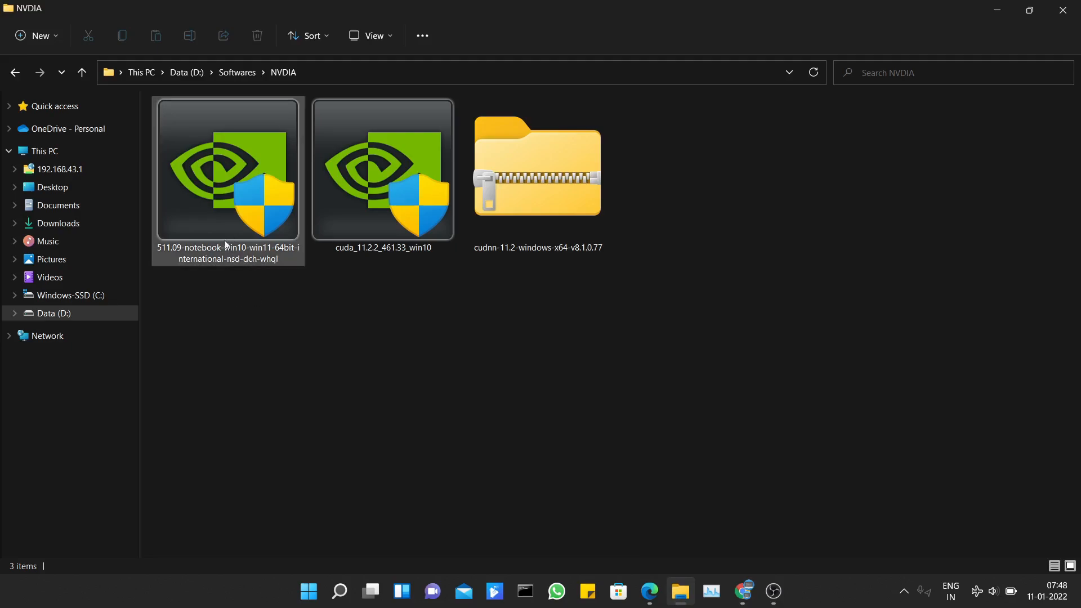
{"action": "left_click", "coordinate": [743, 590]}
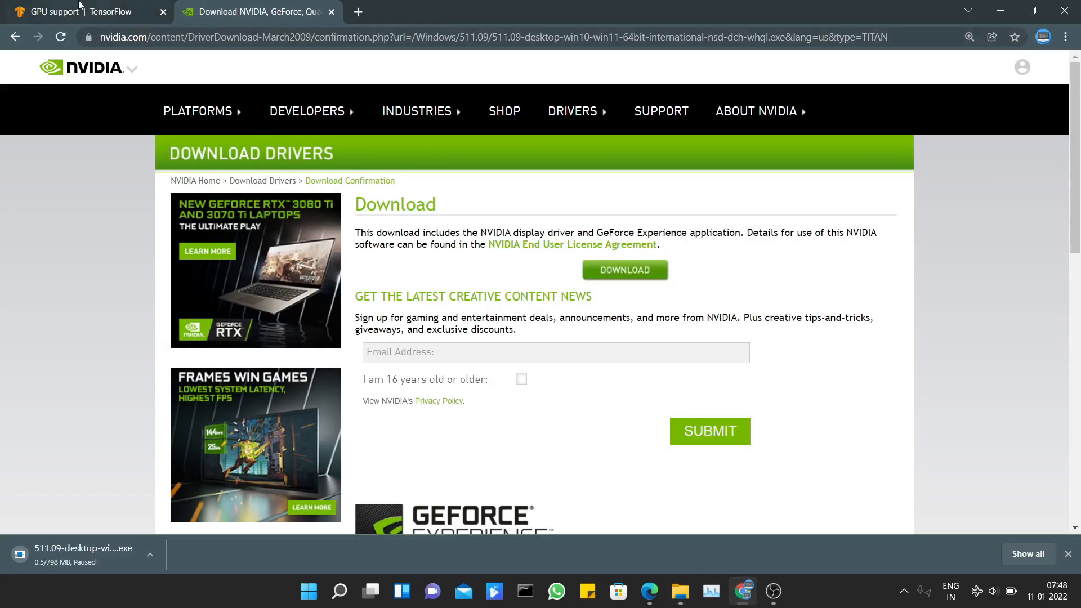
Try to open the CUDA Toolkit archive from the TensorFlow software requirements, and close that tab.
{"action": "left_click", "coordinate": [79, 6]}
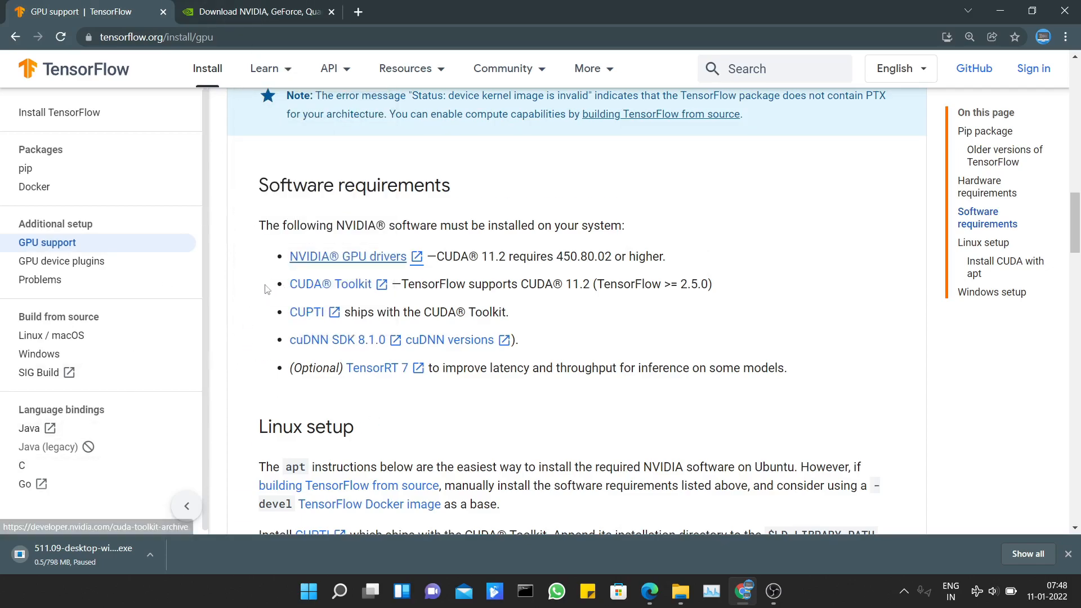
{"action": "left_click", "coordinate": [324, 287]}
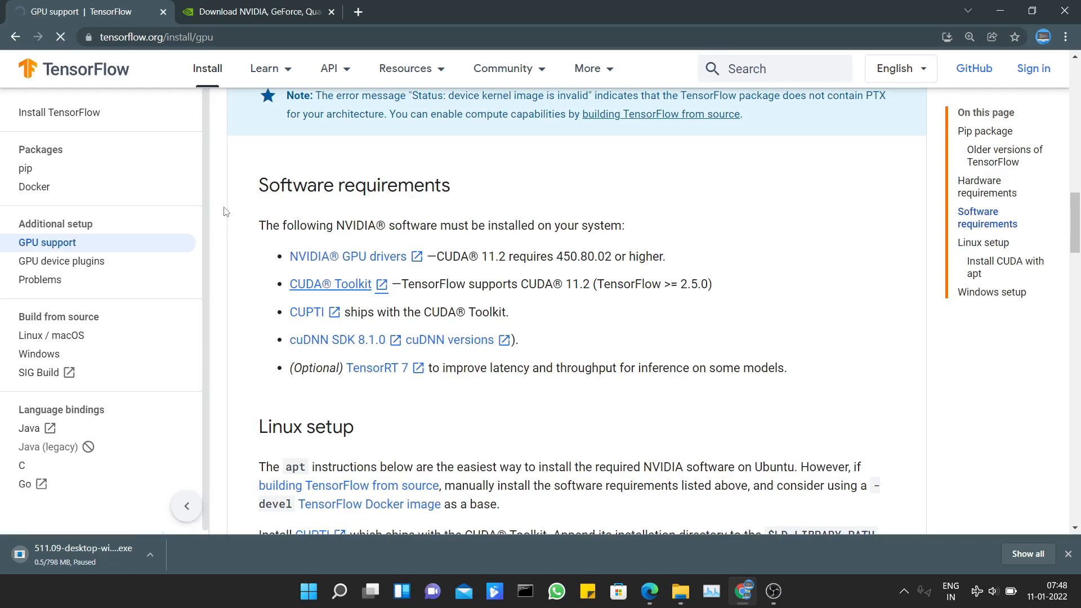
{"action": "right_click", "coordinate": [326, 286]}
{"action": "left_click", "coordinate": [247, 322]}
{"action": "right_click", "coordinate": [328, 286]}
{"action": "left_click", "coordinate": [233, 290]}
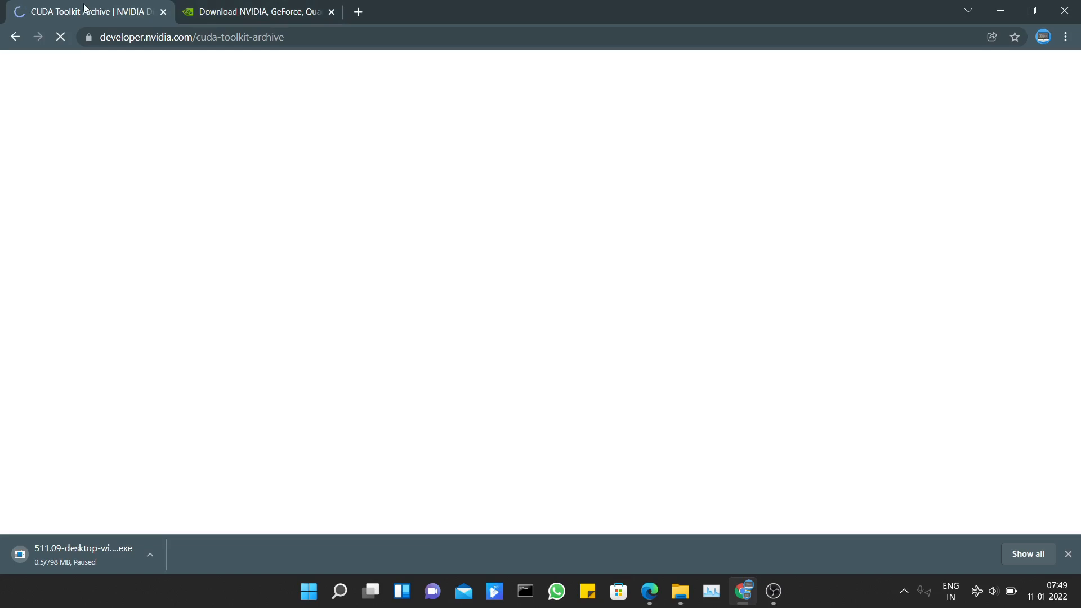
{"action": "left_click", "coordinate": [163, 13]}
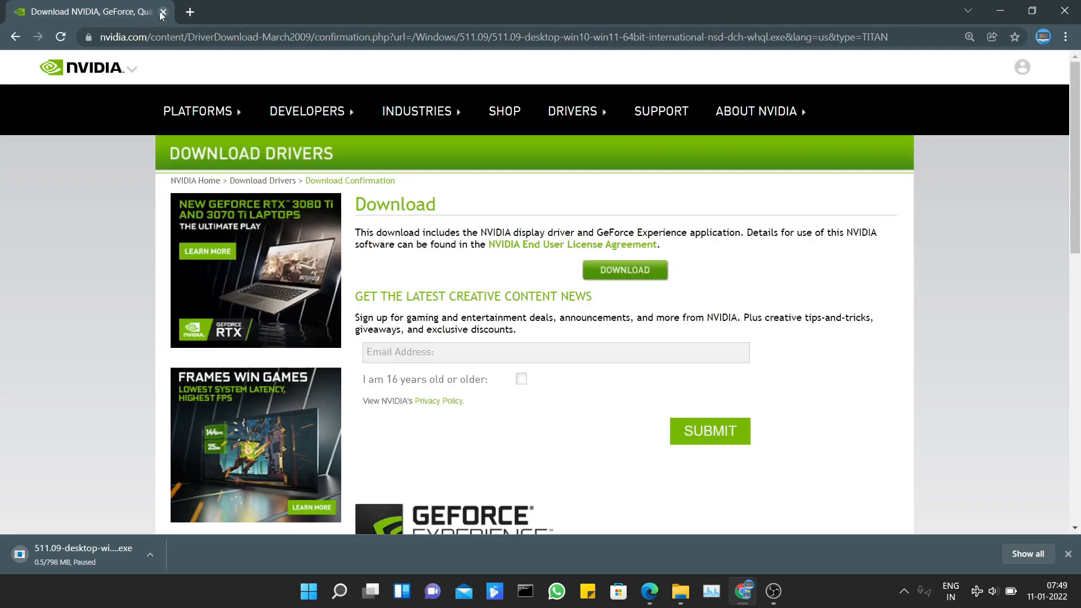
Search Google for "tensorflow gpu" in a new tab and open the TensorFlow GPU support page at its software requirements.
{"action": "left_click", "coordinate": [189, 12]}
{"action": "left_click", "coordinate": [482, 296]}
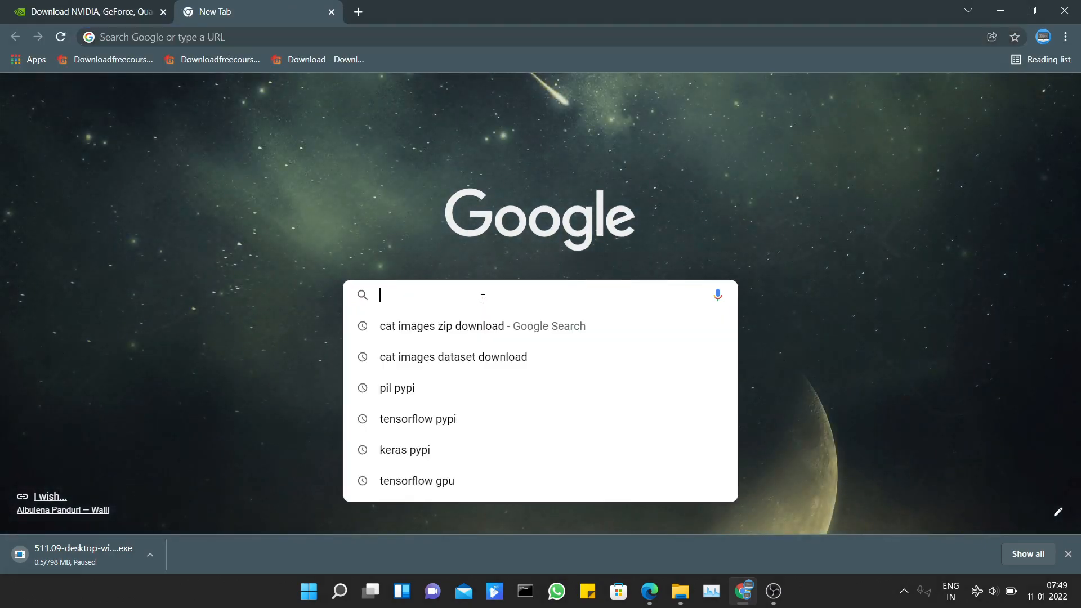
{"action": "left_click", "coordinate": [433, 475]}
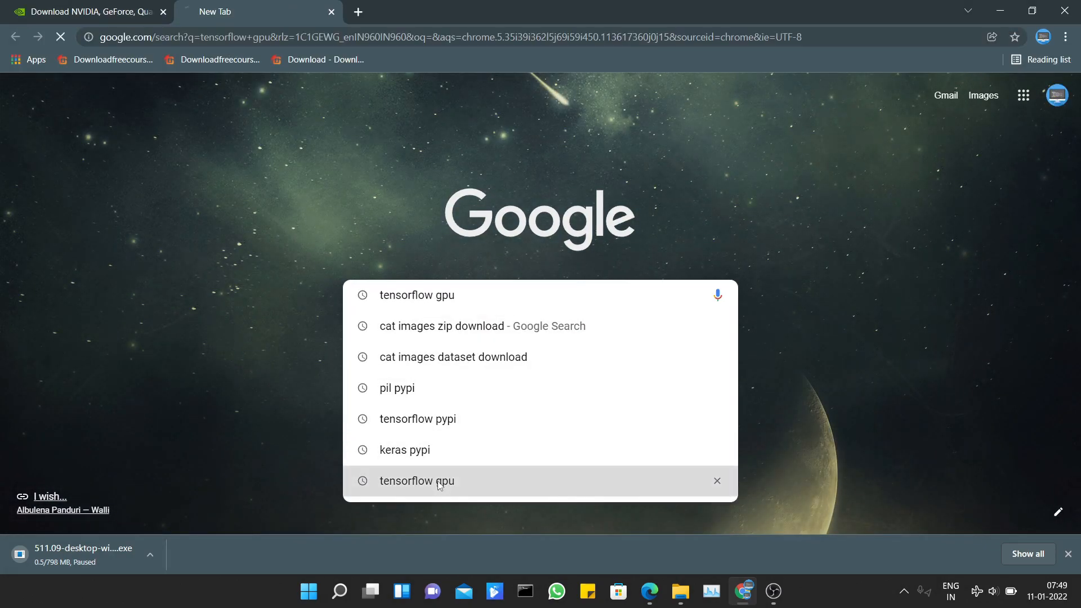
{"action": "left_click_drag", "start_coordinate": [259, 5], "coordinate": [90, 5]}
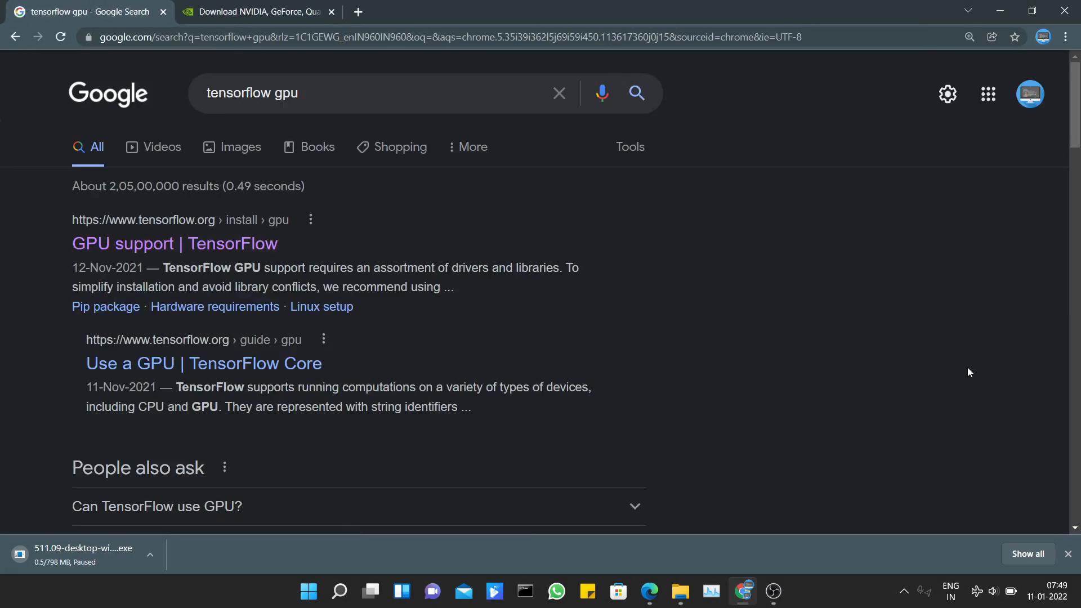
{"action": "left_click", "coordinate": [229, 244]}
{"action": "scroll", "coordinate": [355, 292], "scroll_direction": "down", "scroll_amount": 15}
{"action": "scroll", "coordinate": [355, 292], "scroll_direction": "down", "scroll_amount": 4}
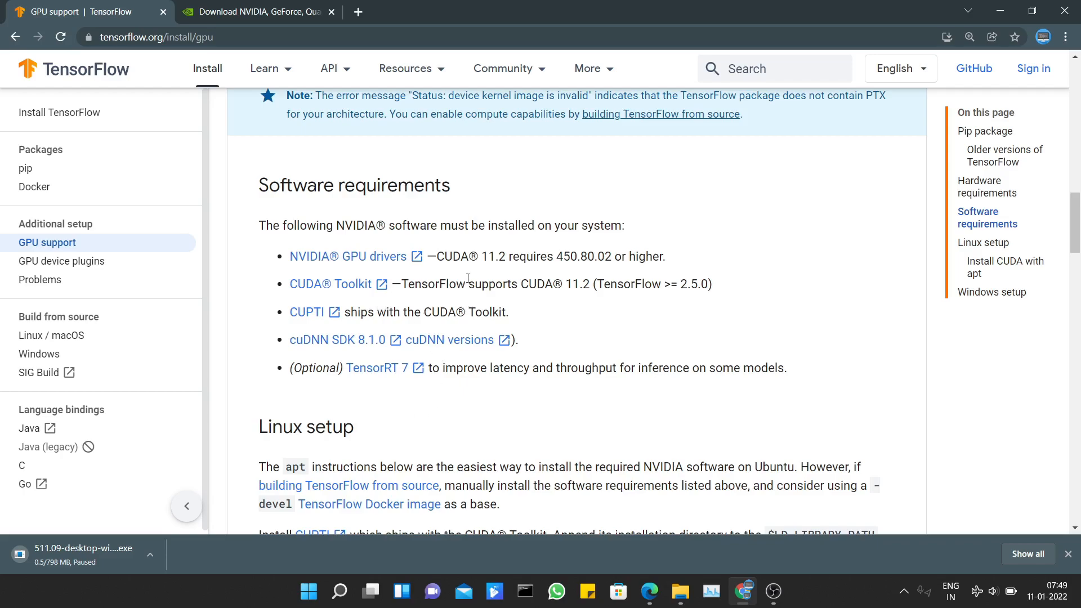
Open the CUDA Toolkit link in a new tab and check the CUDA version required under the TensorFlow software requirements.
{"action": "right_click", "coordinate": [305, 285]}
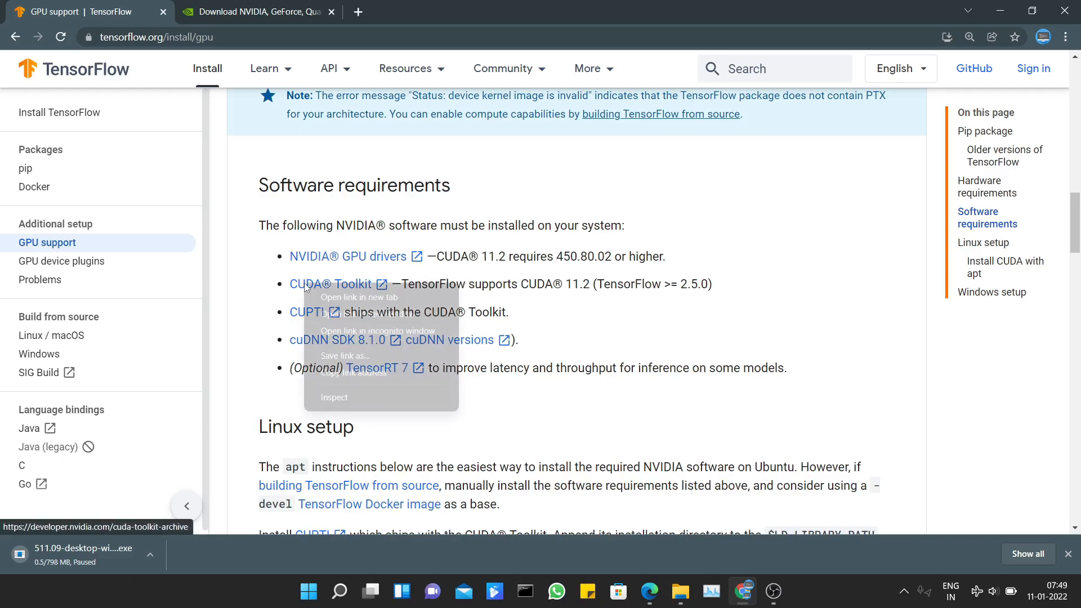
{"action": "left_click", "coordinate": [361, 295]}
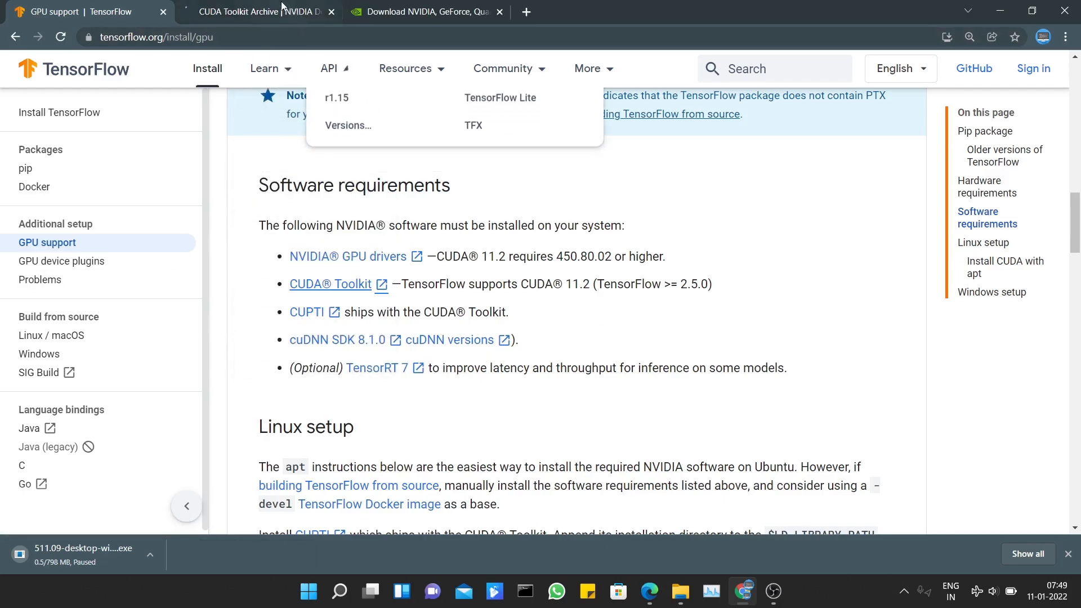
{"action": "left_click", "coordinate": [253, 11]}
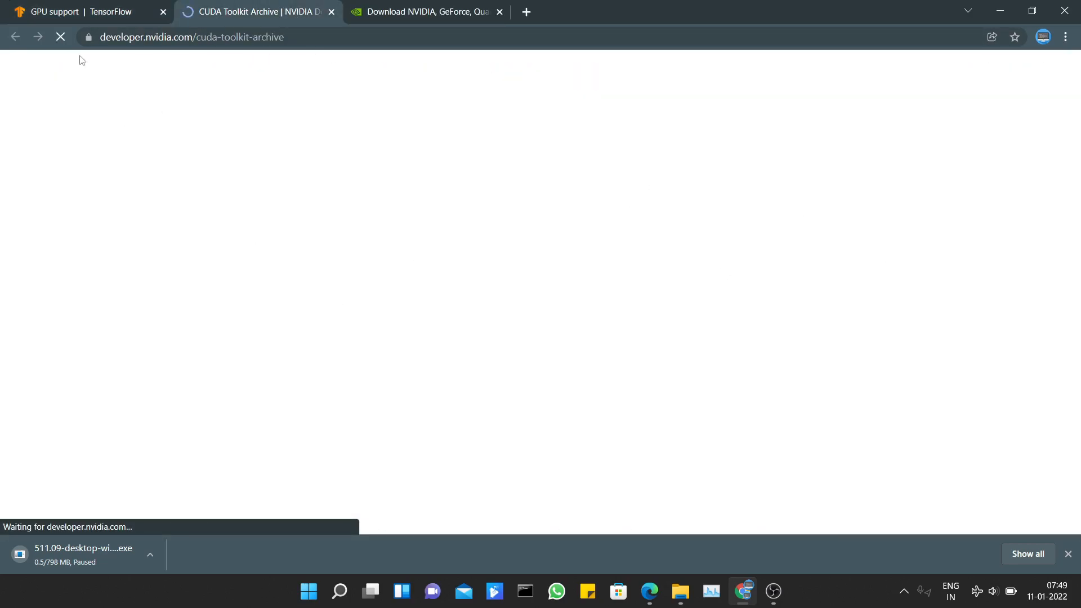
{"action": "left_click", "coordinate": [74, 10]}
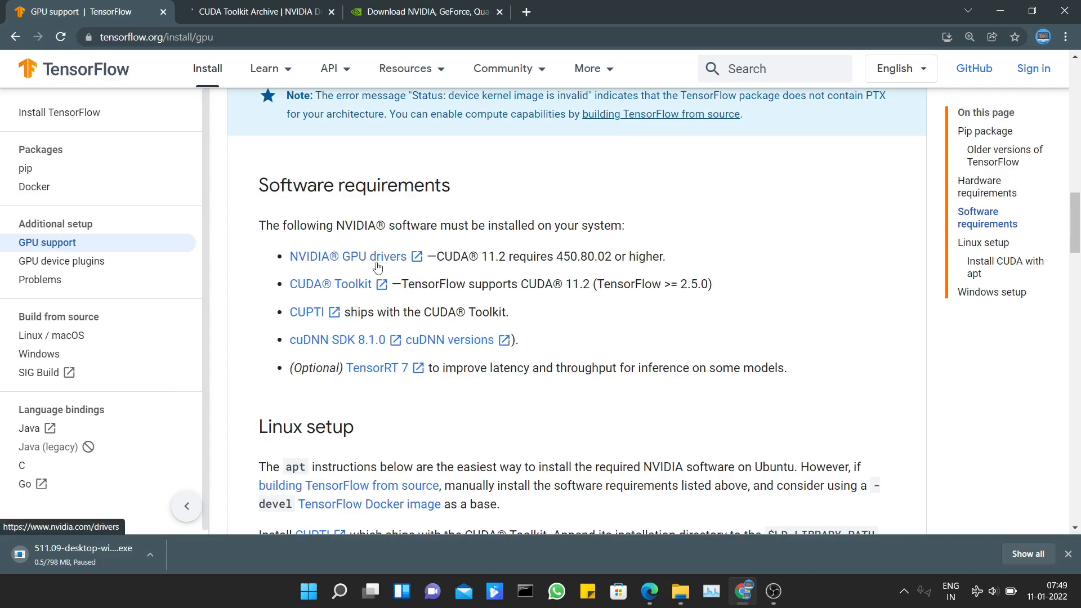
{"action": "left_click_drag", "start_coordinate": [438, 257], "coordinate": [557, 261]}
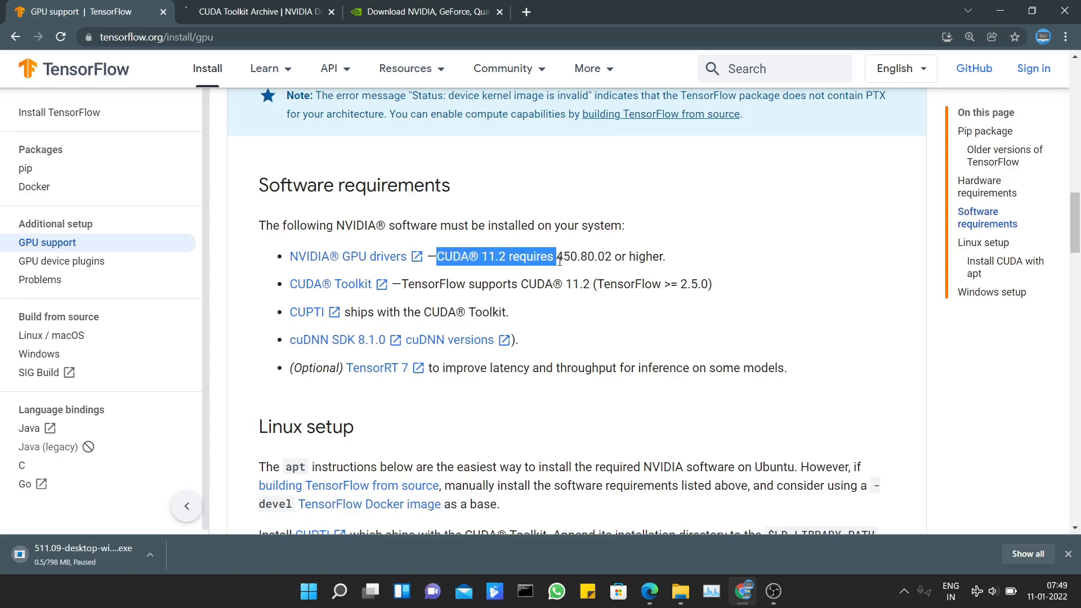
{"action": "left_click", "coordinate": [525, 279]}
Open the CUDA Toolkit 11.2.0 download page from the CUDA Toolkit Archive.
{"action": "left_click", "coordinate": [294, 7]}
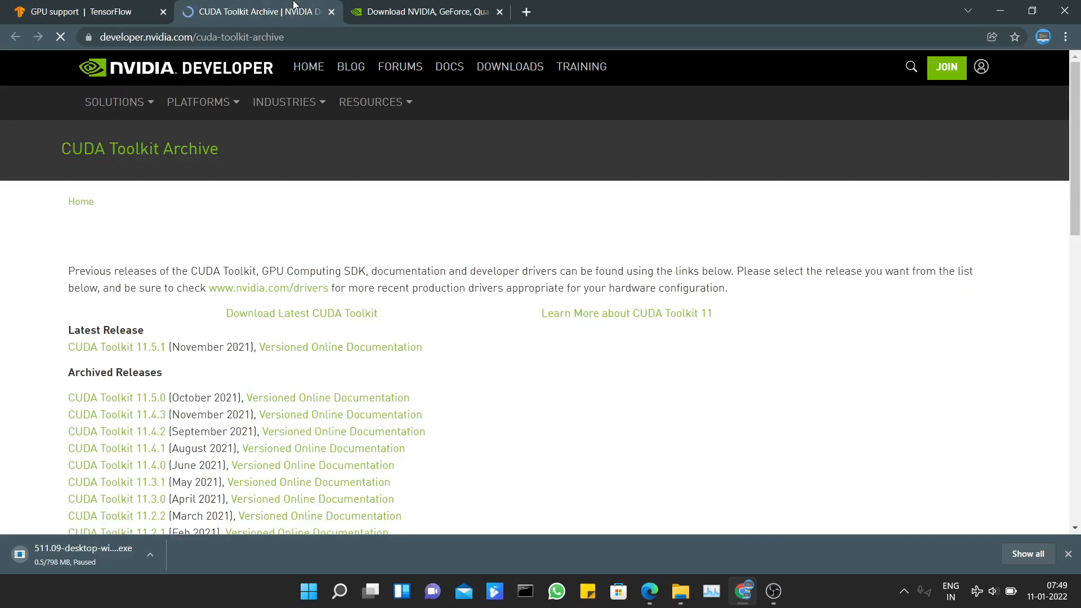
{"action": "scroll", "coordinate": [428, 128], "scroll_direction": "down", "scroll_amount": 3}
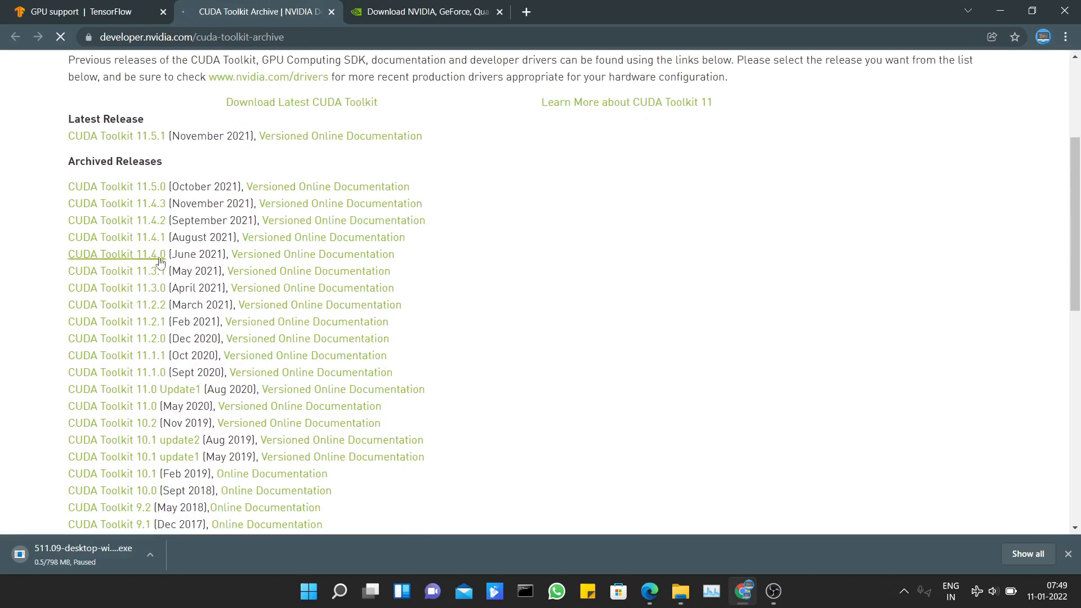
{"action": "left_click", "coordinate": [115, 343]}
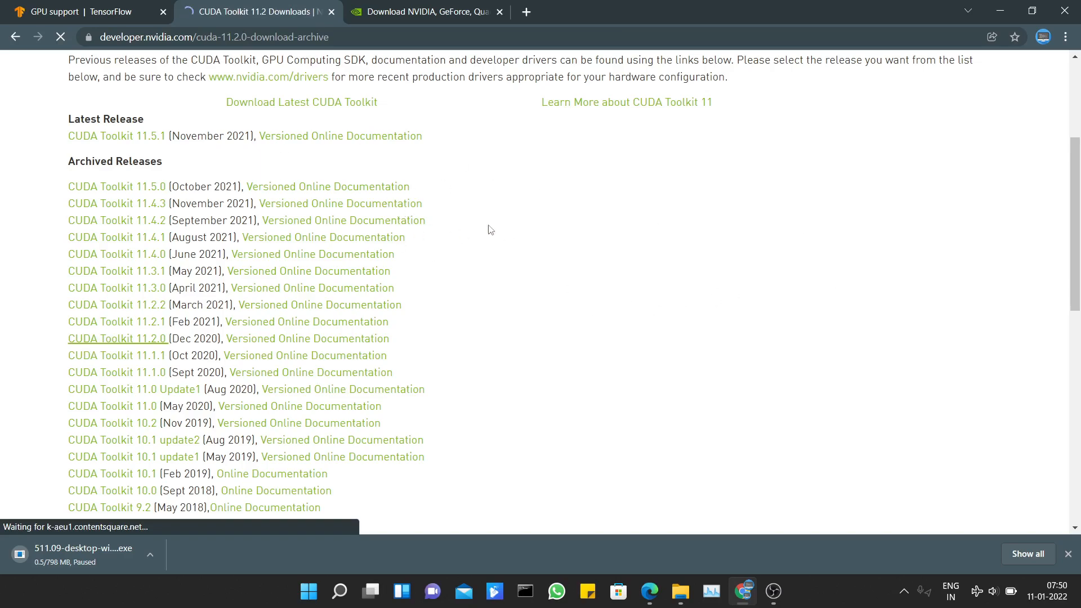
{"action": "scroll", "coordinate": [483, 284], "scroll_direction": "down", "scroll_amount": 4}
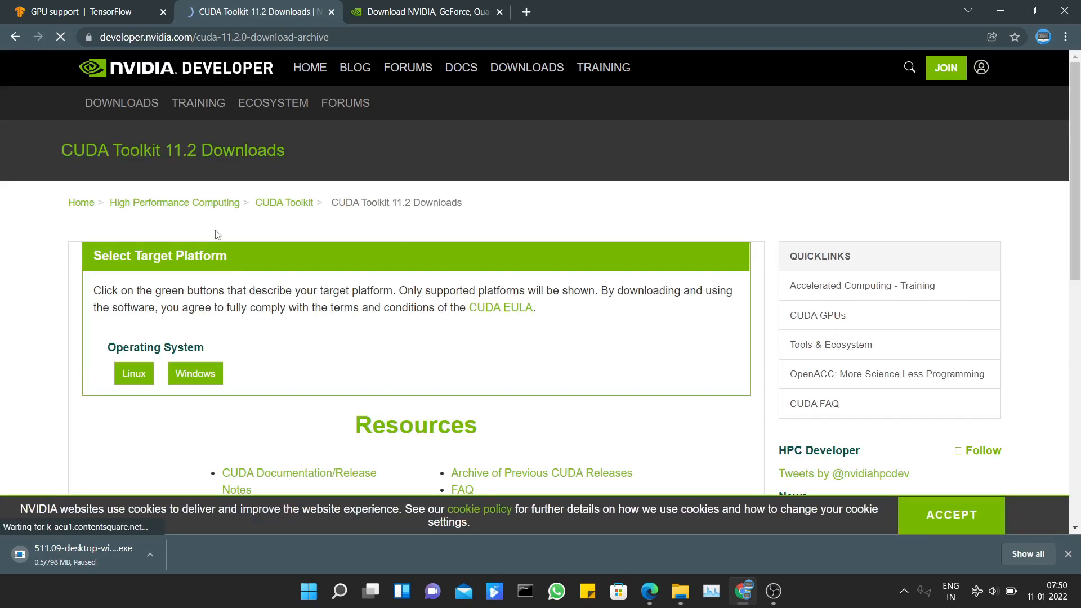
Choose Windows, version Server 2019 and the exe (local) installer type as the CUDA Toolkit 11.2 target platform.
{"action": "left_click", "coordinate": [135, 376]}
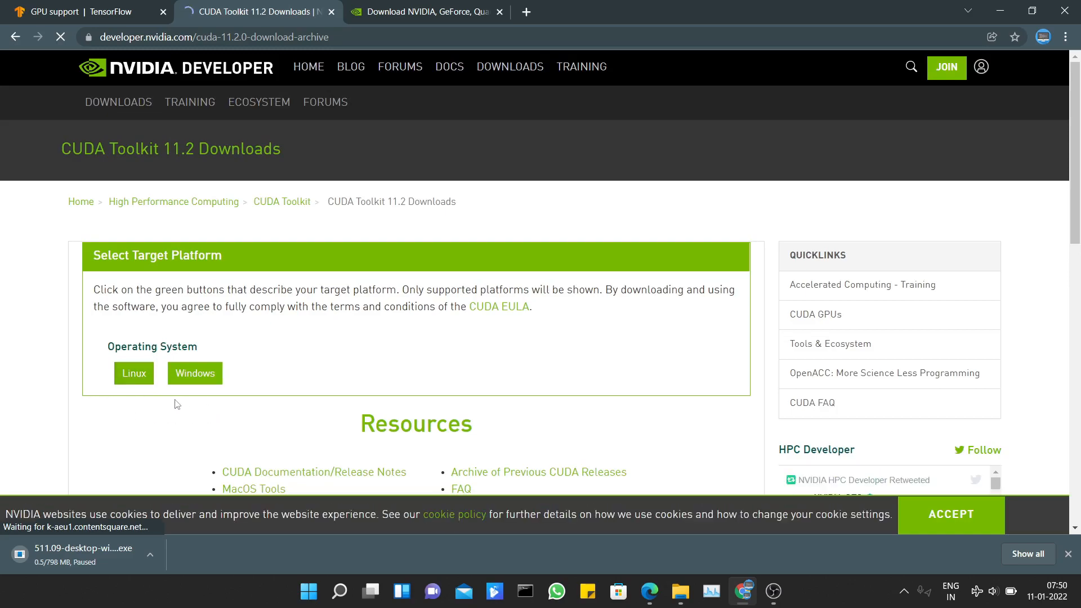
{"action": "left_click", "coordinate": [200, 382]}
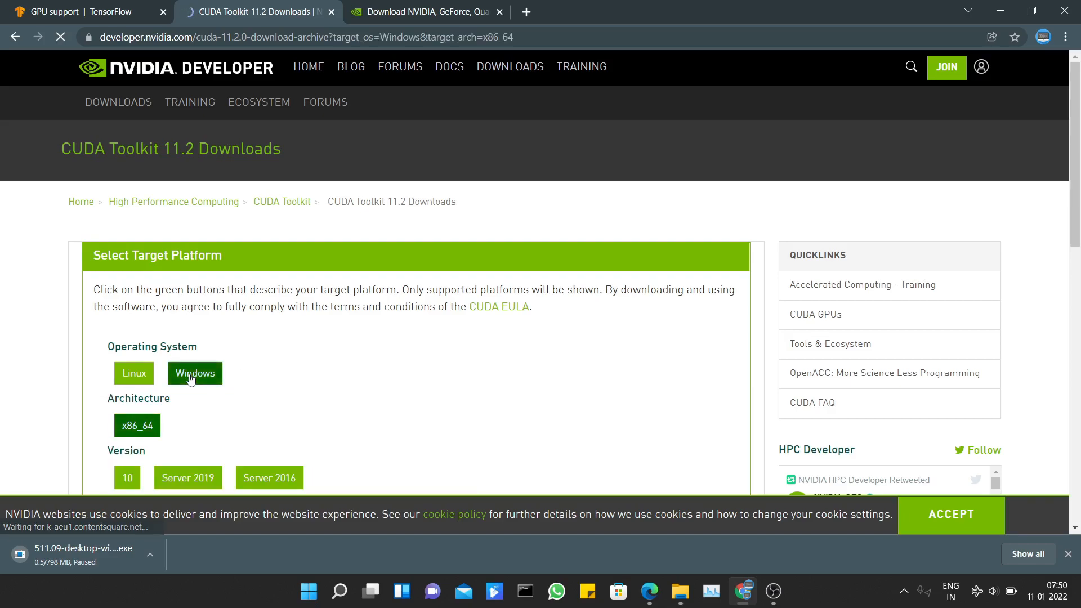
{"action": "scroll", "coordinate": [200, 324], "scroll_direction": "down", "scroll_amount": 2}
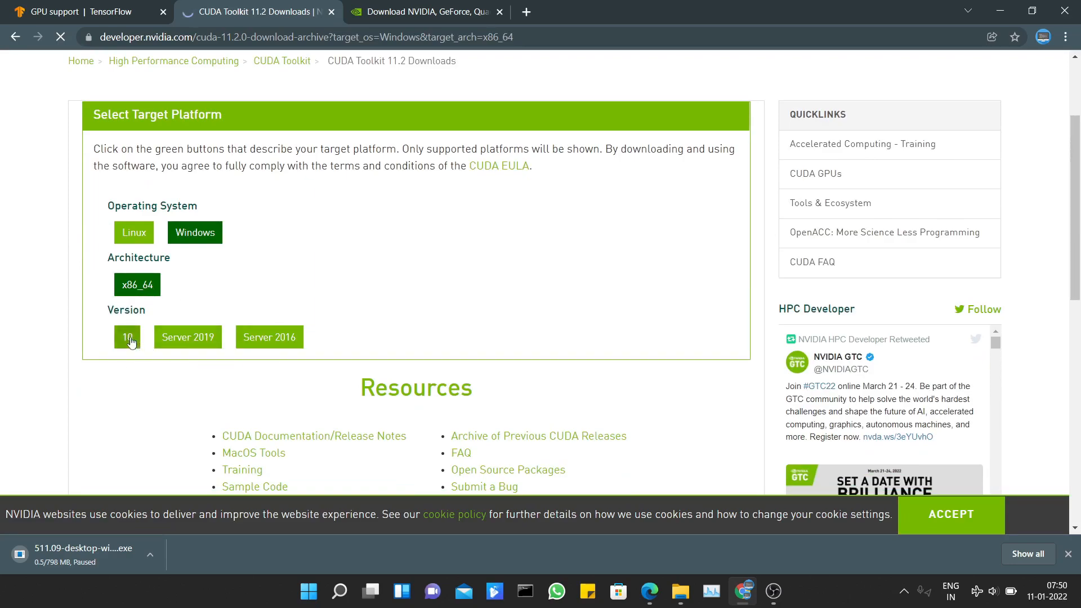
{"action": "left_click", "coordinate": [187, 344]}
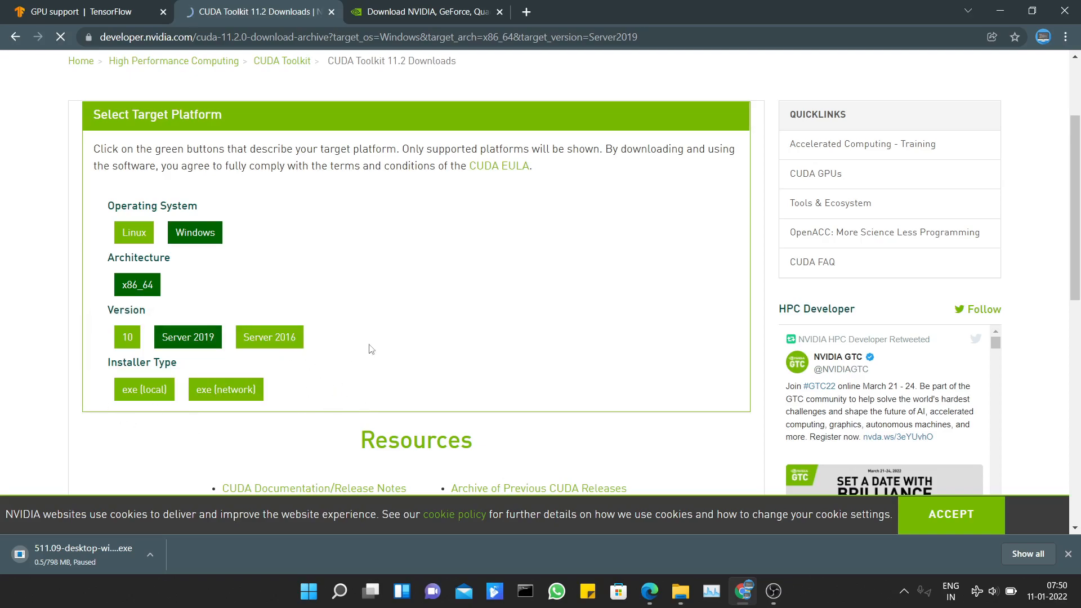
{"action": "scroll", "coordinate": [405, 290], "scroll_direction": "down", "scroll_amount": 3}
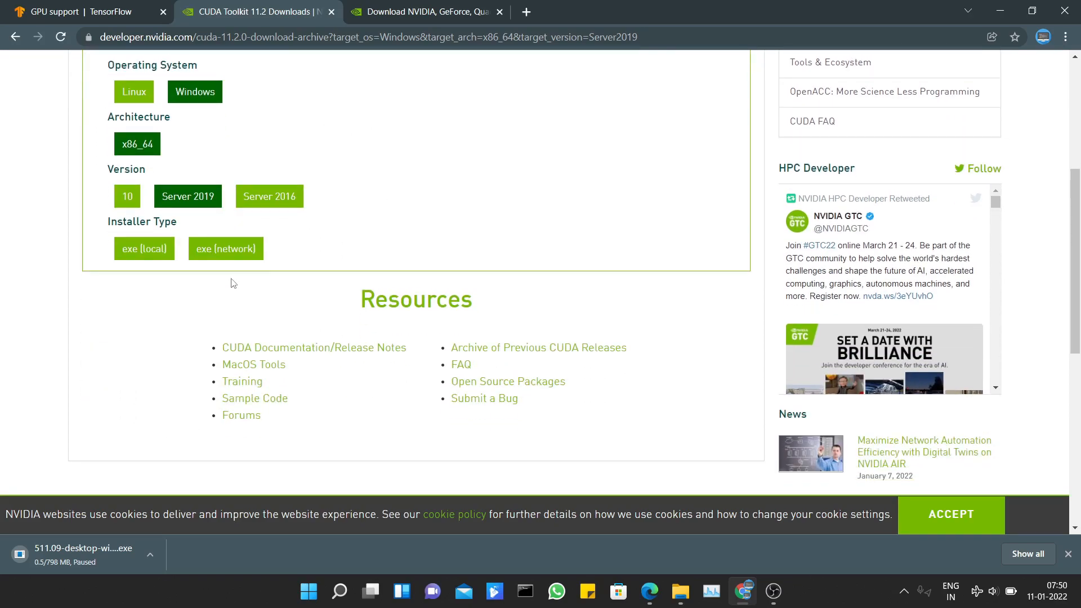
{"action": "scroll", "coordinate": [482, 304], "scroll_direction": "up", "scroll_amount": 2}
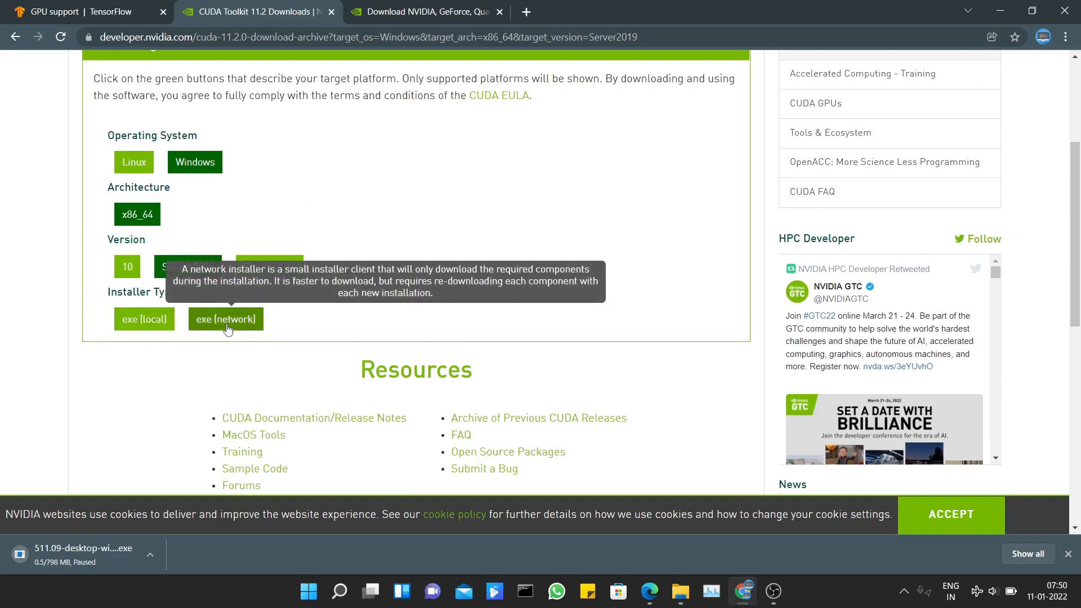
{"action": "left_click", "coordinate": [148, 324]}
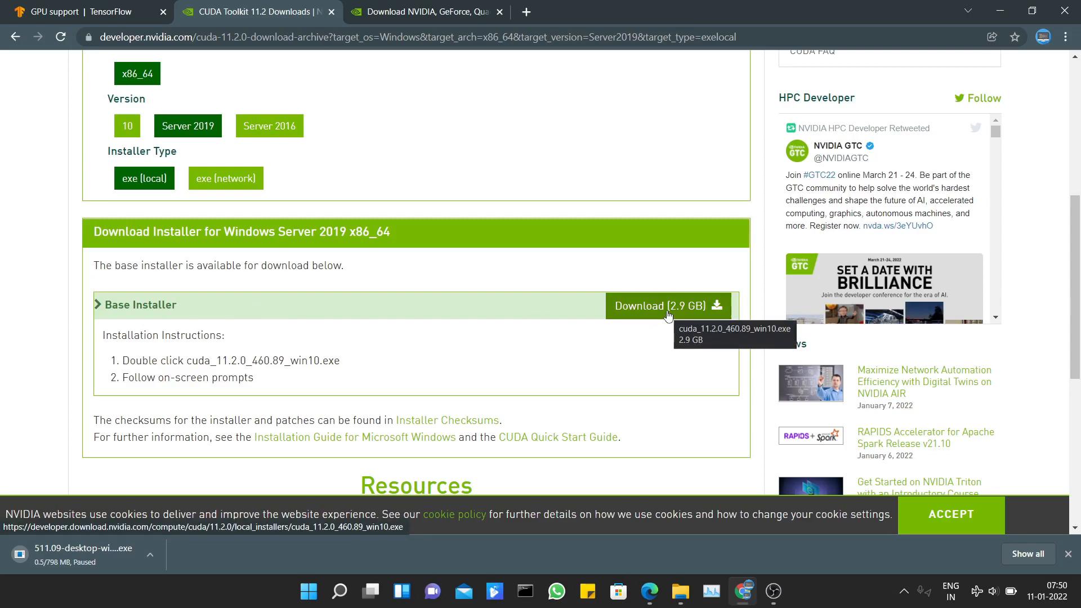
Start and pause the CUDA 11.2.0 base installer download, and check the NVIDIA folder in File Explorer before returning to Chrome.
{"action": "left_click", "coordinate": [668, 315]}
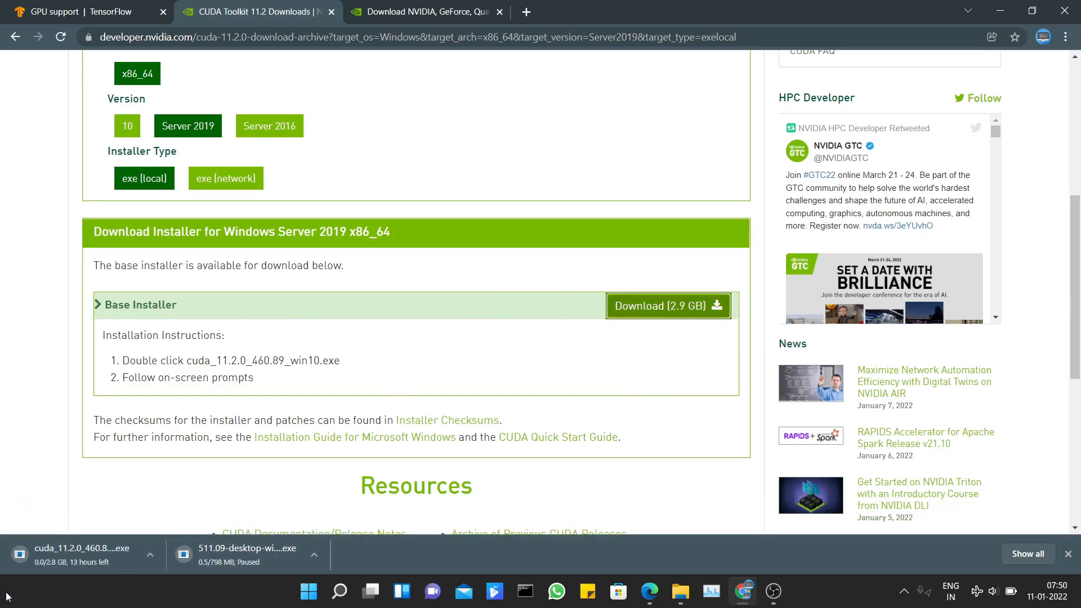
{"action": "left_click", "coordinate": [150, 555]}
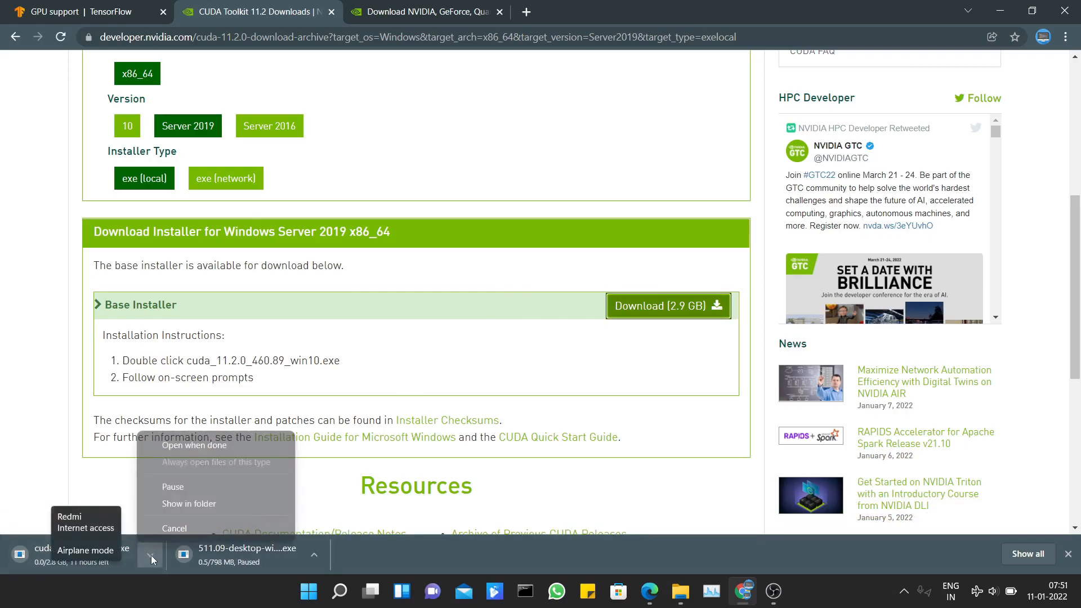
{"action": "left_click", "coordinate": [181, 482]}
{"action": "left_click", "coordinate": [683, 592]}
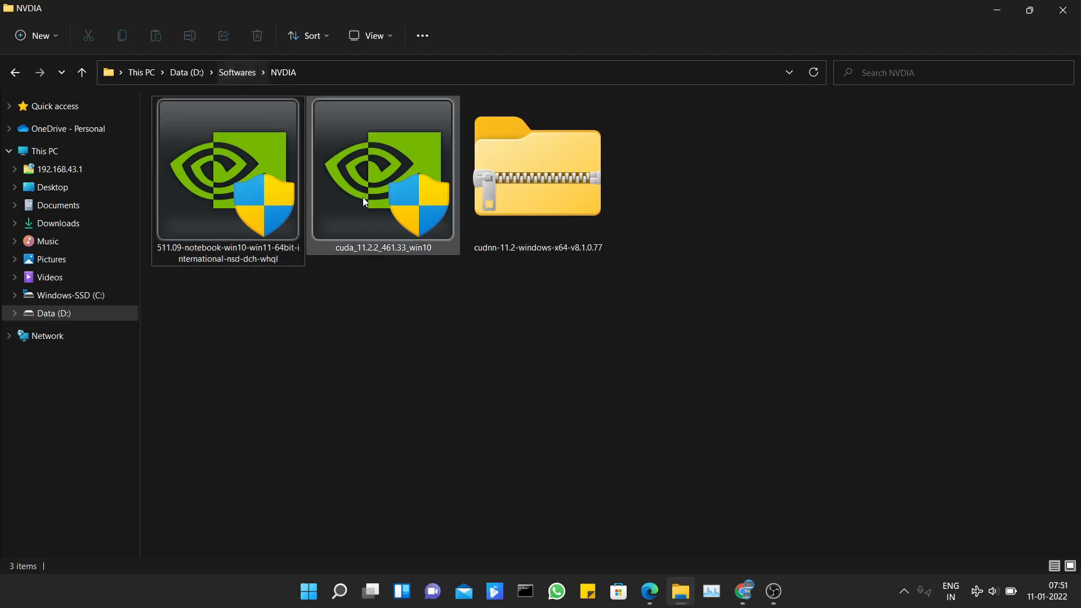
{"action": "left_click", "coordinate": [742, 591]}
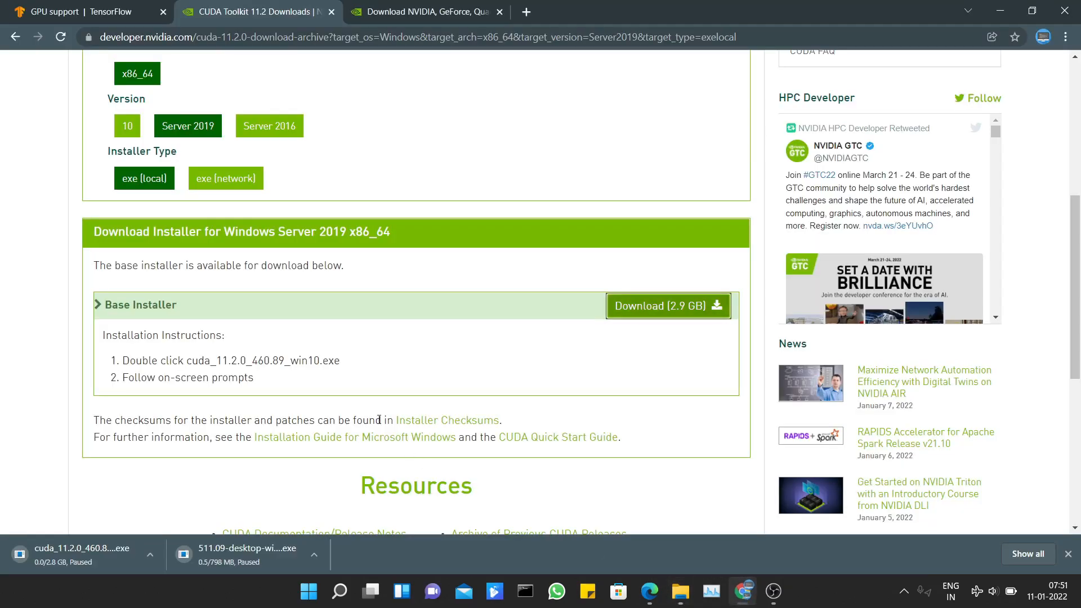
Open the cuDNN SDK 8.1.0 link from the TensorFlow software requirements in a new tab and switch to the NVIDIA cuDNN page.
{"action": "left_click", "coordinate": [126, 4]}
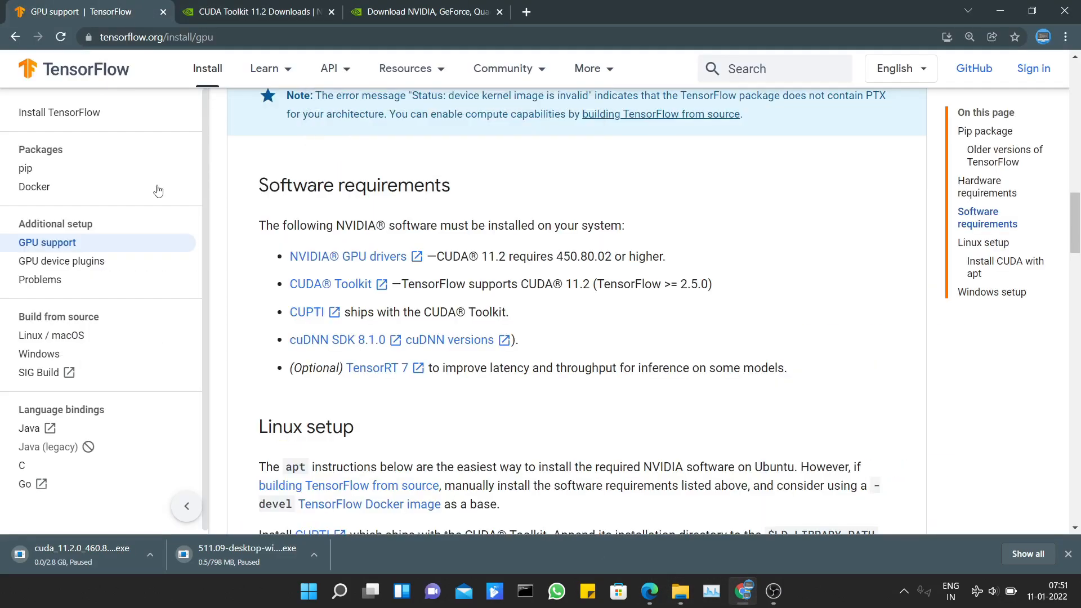
{"action": "scroll", "coordinate": [512, 239], "scroll_direction": "down", "scroll_amount": 1}
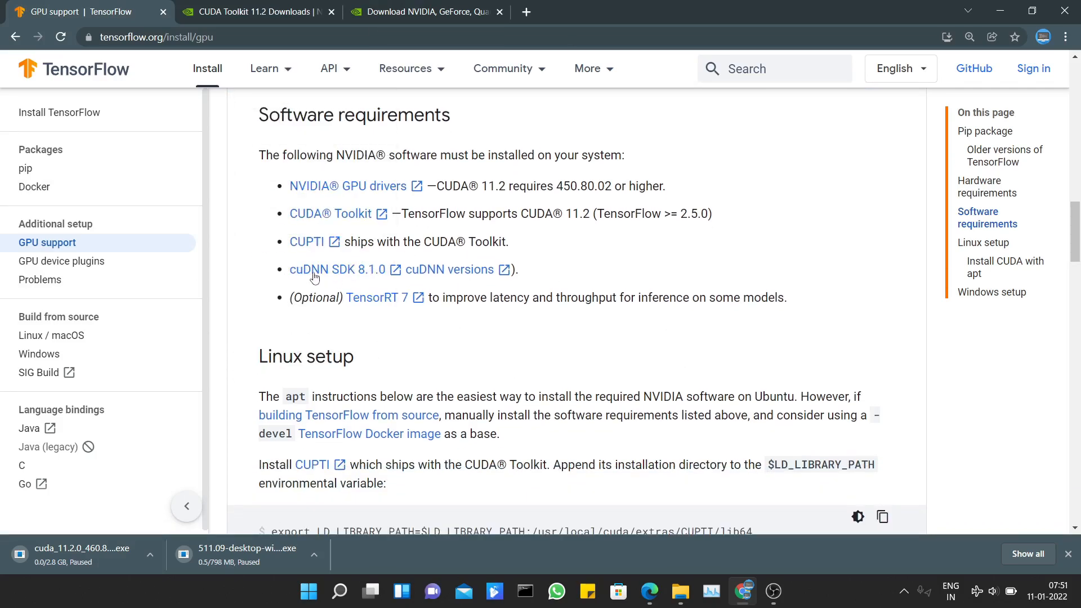
{"action": "right_click", "coordinate": [351, 274]}
{"action": "left_click", "coordinate": [420, 286]}
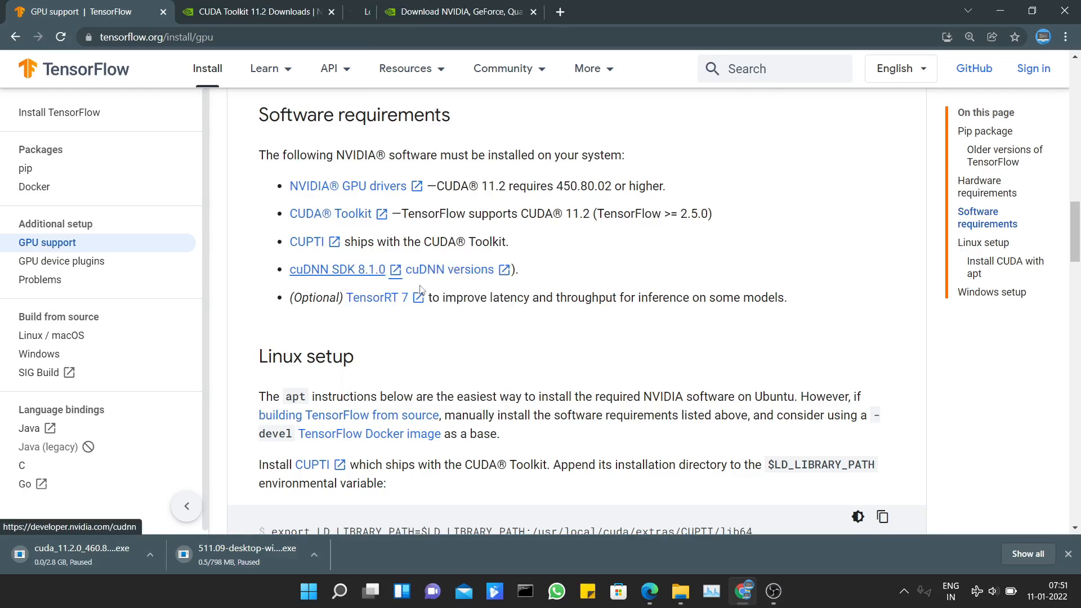
{"action": "left_click", "coordinate": [426, 8]}
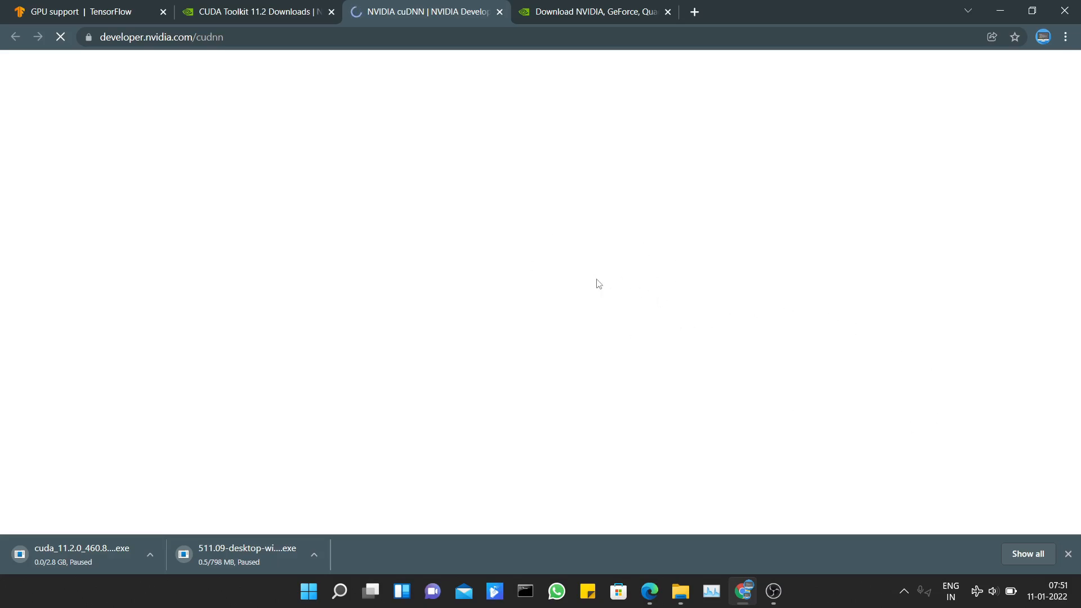
{"action": "left_click", "coordinate": [234, 7]}
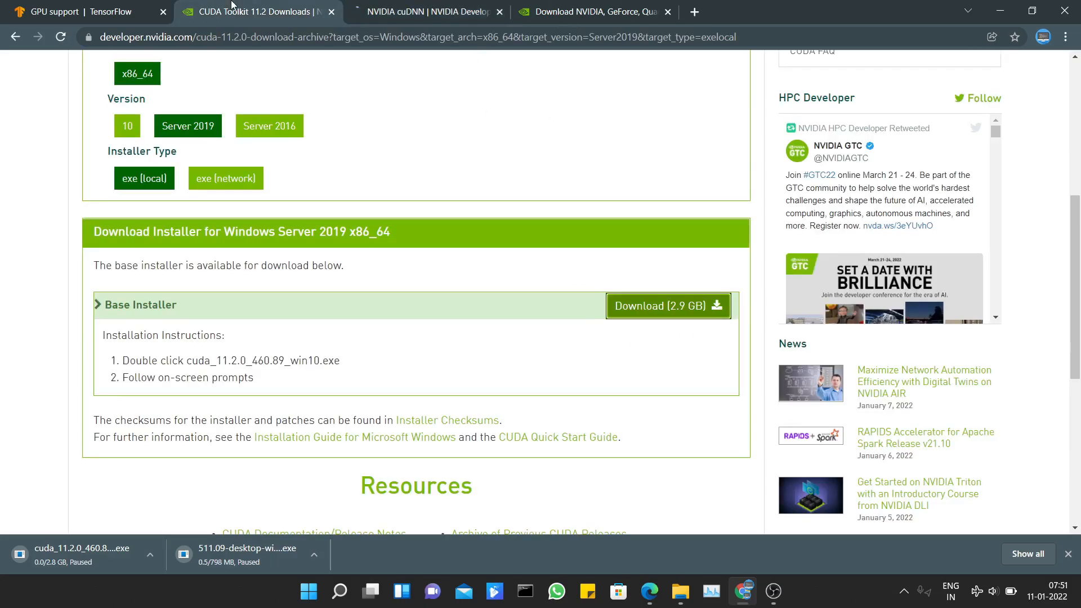
{"action": "left_click", "coordinate": [129, 7]}
{"action": "left_click", "coordinate": [394, 8]}
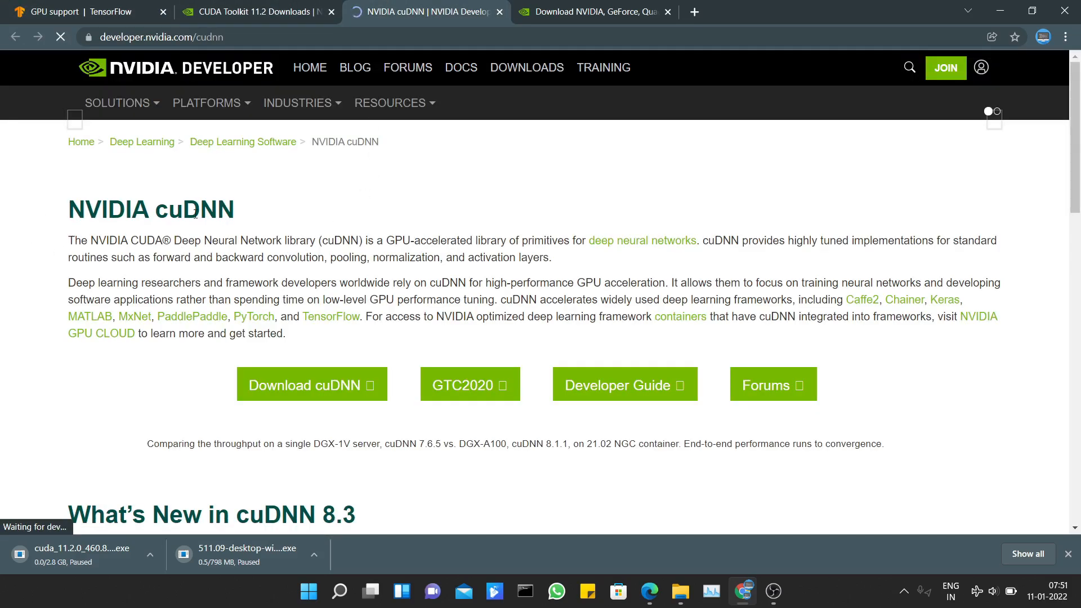
Look over the NVIDIA cuDNN page and its download option, and switch to the NVIDIA folder in File Explorer.
{"action": "scroll", "coordinate": [299, 271], "scroll_direction": "down", "scroll_amount": 2}
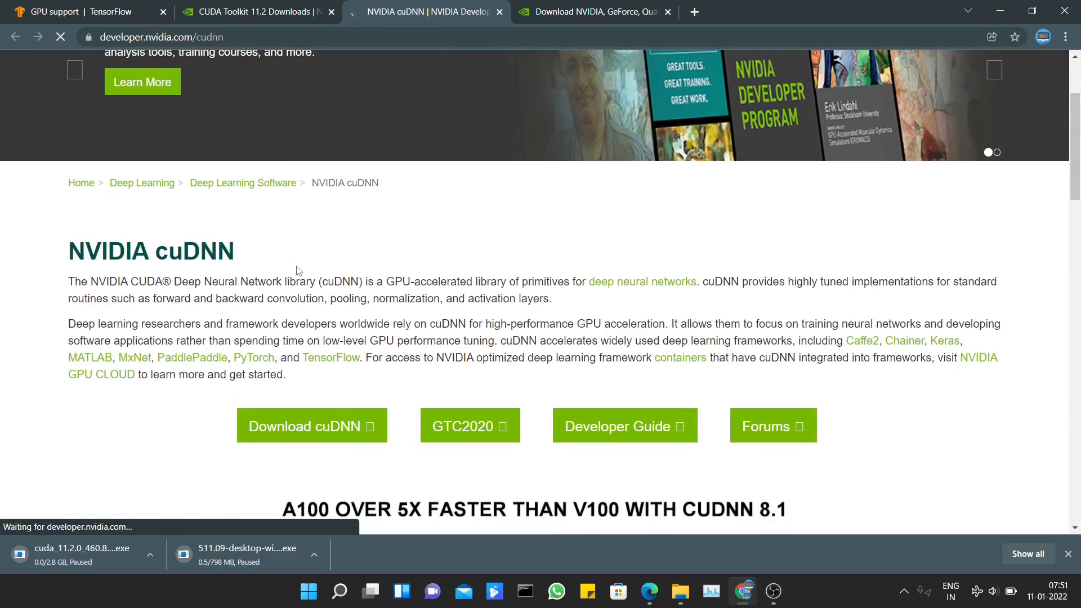
{"action": "scroll", "coordinate": [301, 281], "scroll_direction": "down", "scroll_amount": 4}
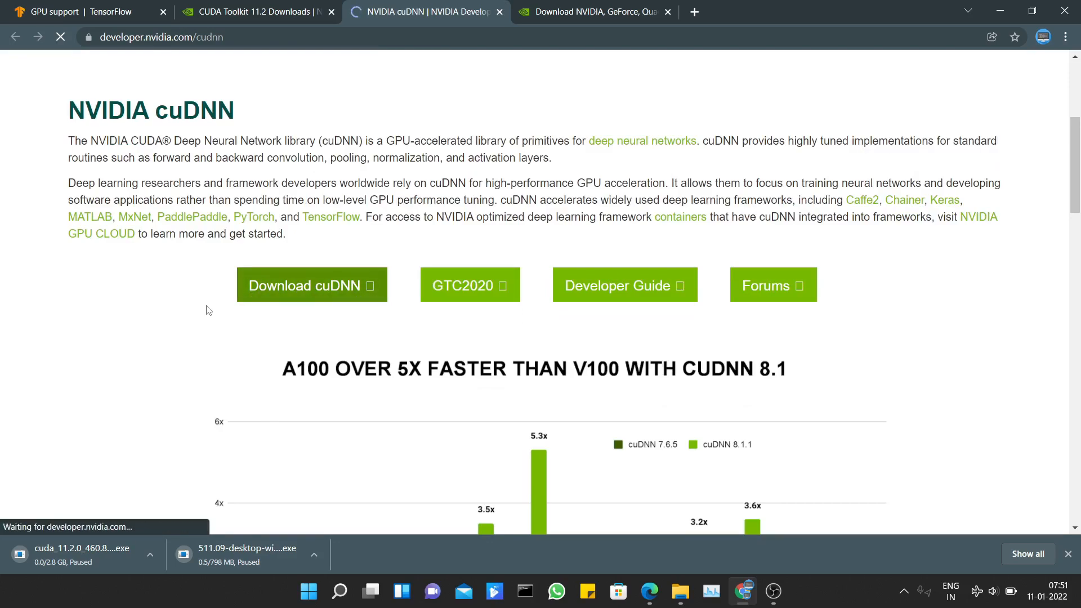
{"action": "scroll", "coordinate": [280, 303], "scroll_direction": "up", "scroll_amount": 1}
{"action": "scroll", "coordinate": [278, 299], "scroll_direction": "up", "scroll_amount": 3}
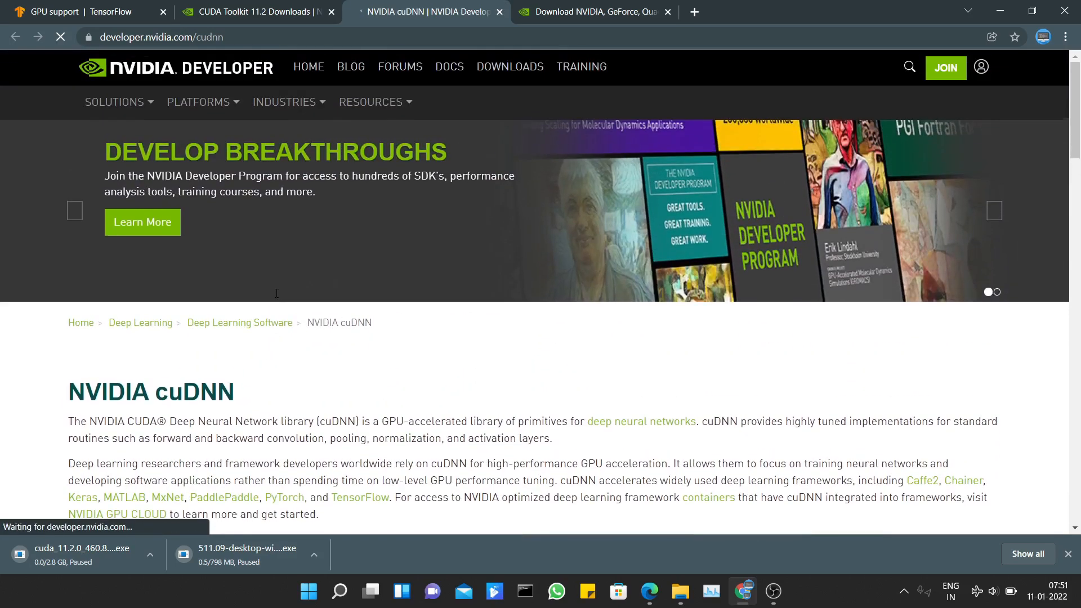
{"action": "scroll", "coordinate": [360, 329], "scroll_direction": "down", "scroll_amount": 2}
{"action": "scroll", "coordinate": [358, 329], "scroll_direction": "down", "scroll_amount": 2}
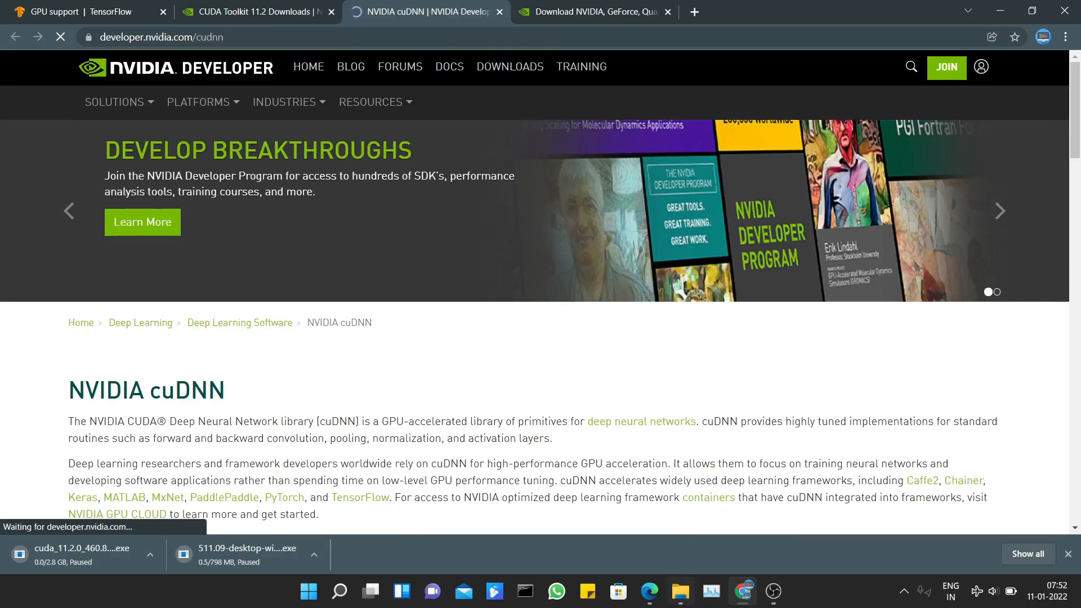
{"action": "left_click", "coordinate": [680, 591]}
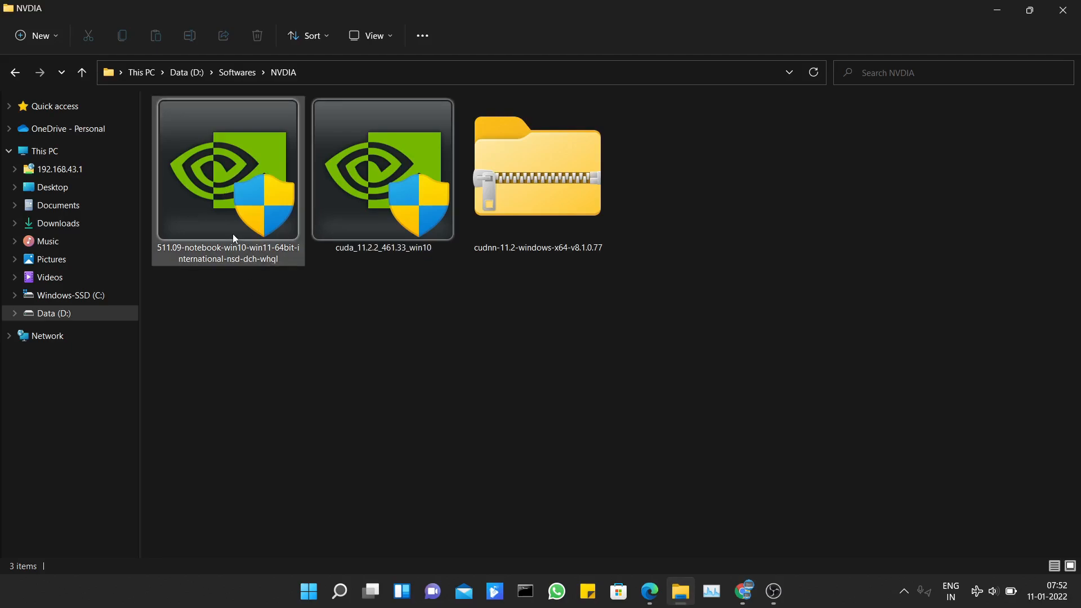
Extract the cudnn-11.2-windows-x64-v8.1.0.77 archive with 7-Zip into a subfolder of the same name in D:\Softwares\NVIDIA.
{"action": "mouse_move", "coordinate": [233, 235]}
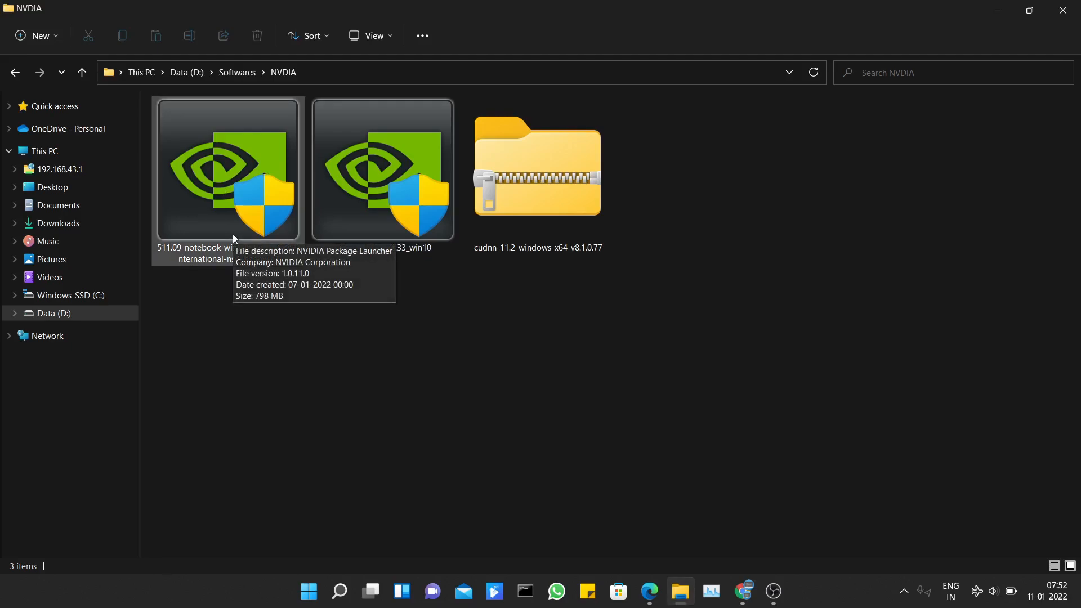
{"action": "left_click", "coordinate": [233, 236]}
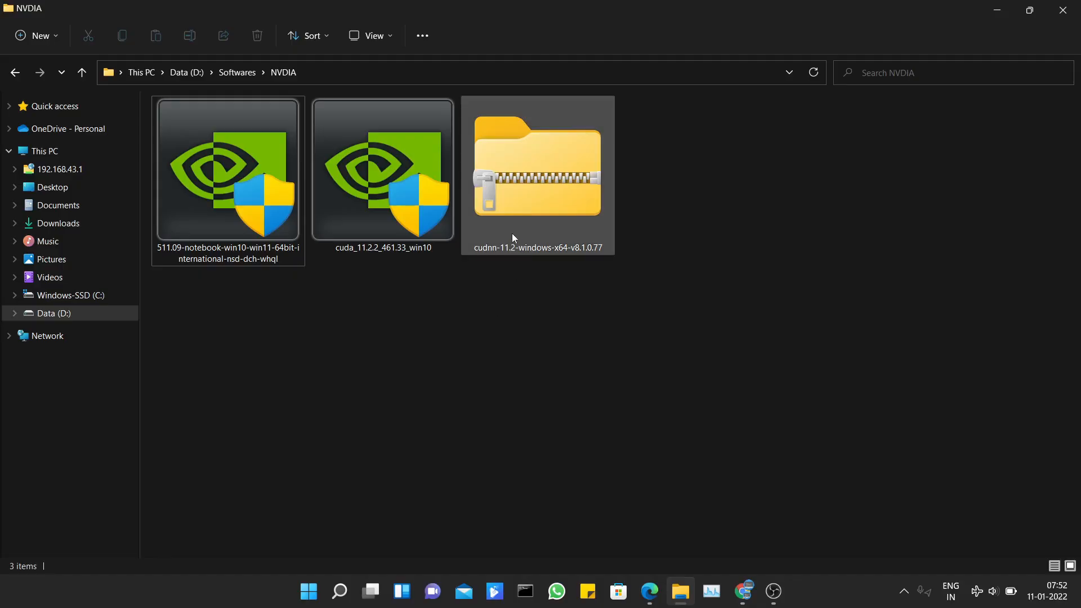
{"action": "left_click", "coordinate": [524, 200]}
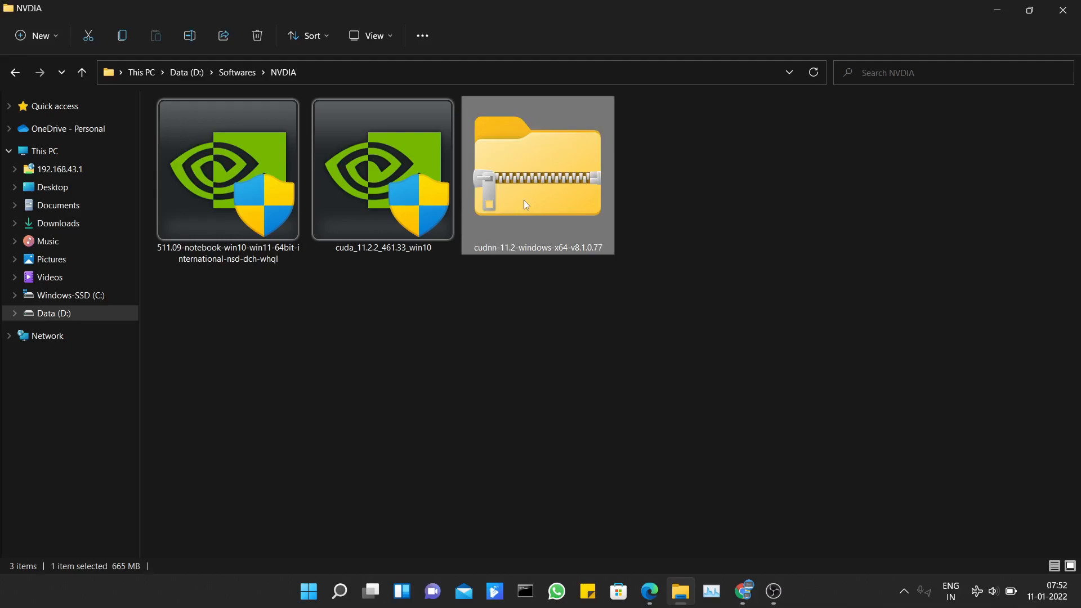
{"action": "right_click", "coordinate": [523, 200]}
{"action": "left_click", "coordinate": [600, 462]}
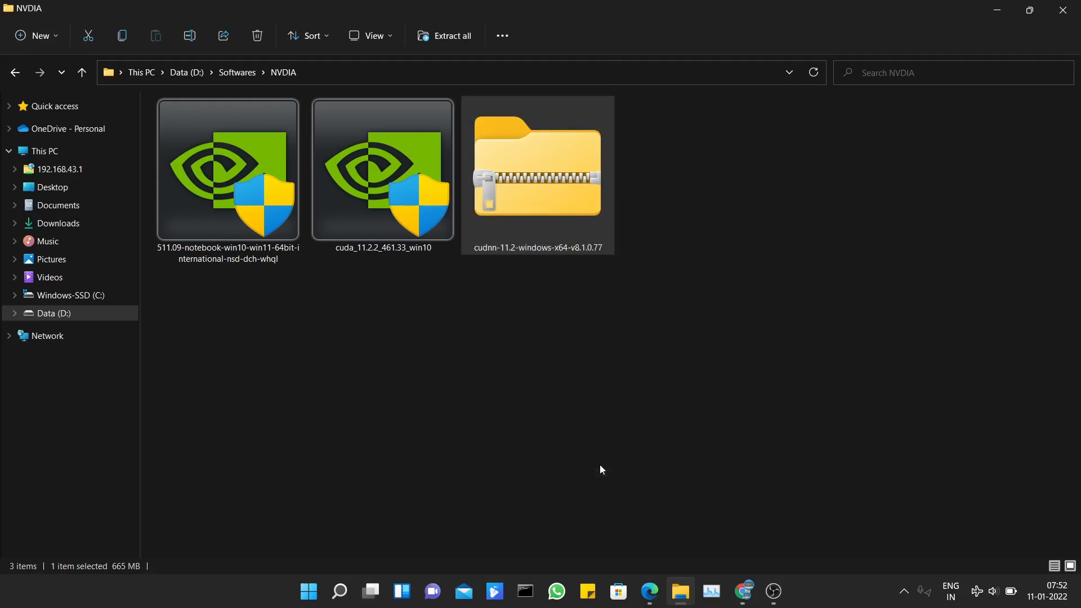
{"action": "mouse_move", "coordinate": [726, 200]}
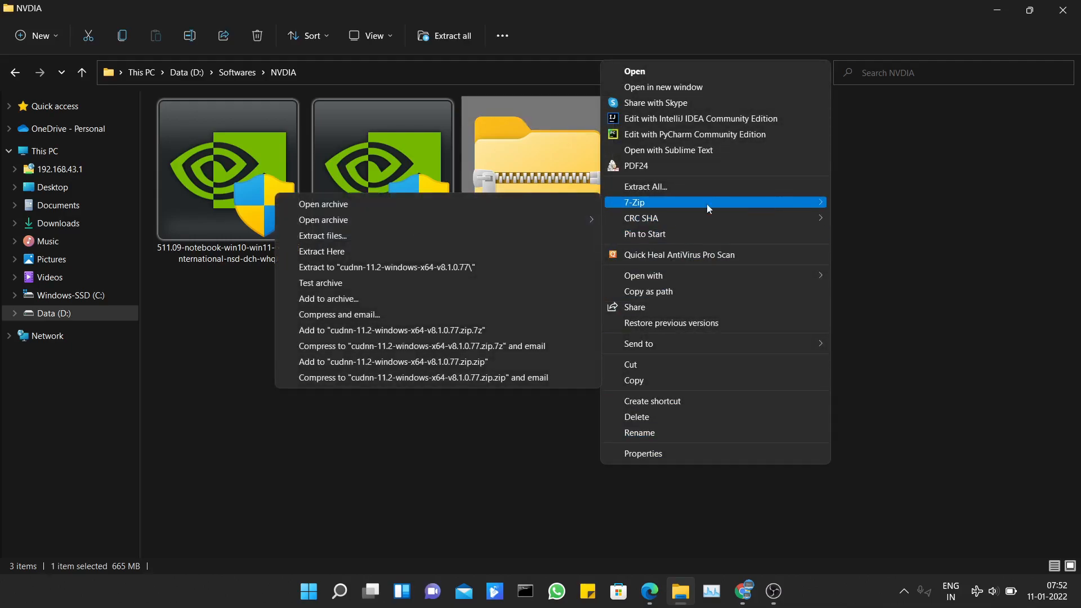
{"action": "left_click", "coordinate": [398, 235]}
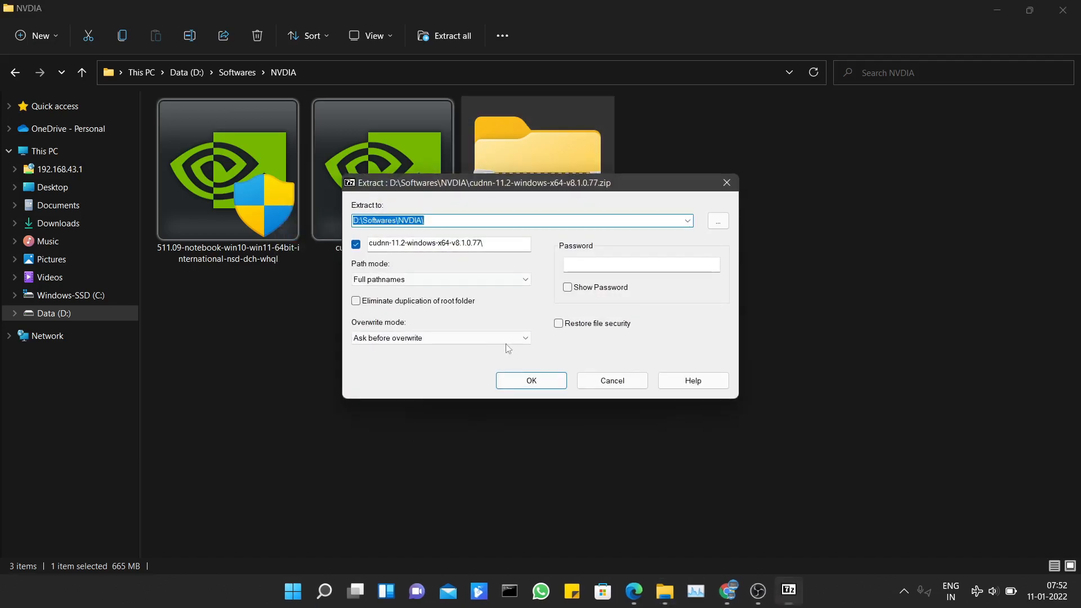
{"action": "left_click", "coordinate": [555, 381]}
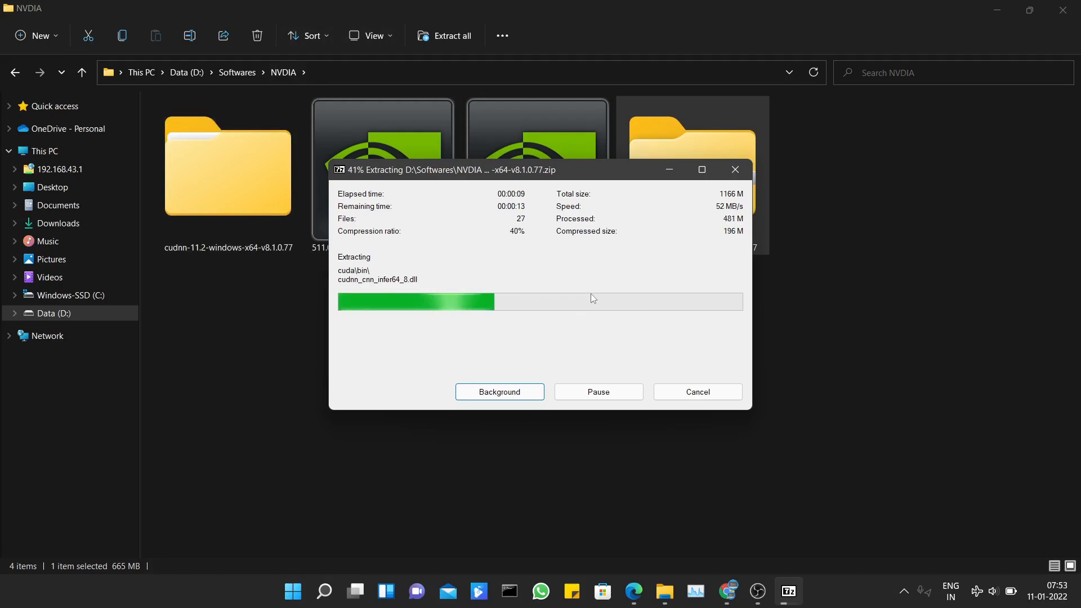
{"action": "left_click_drag", "start_coordinate": [492, 167], "coordinate": [461, 309]}
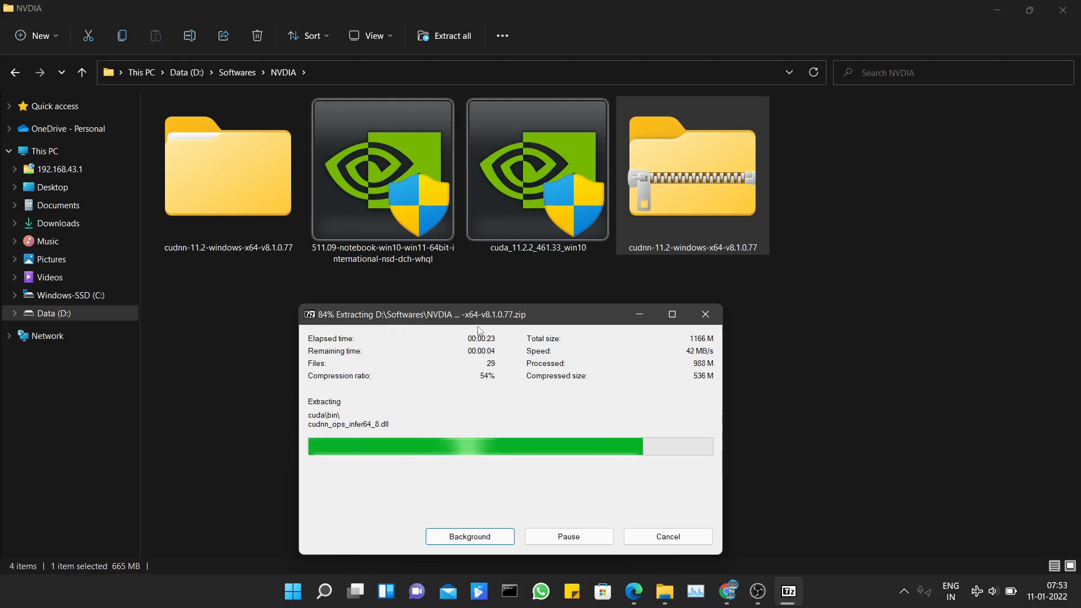
{"action": "left_click_drag", "start_coordinate": [489, 315], "coordinate": [449, 264]}
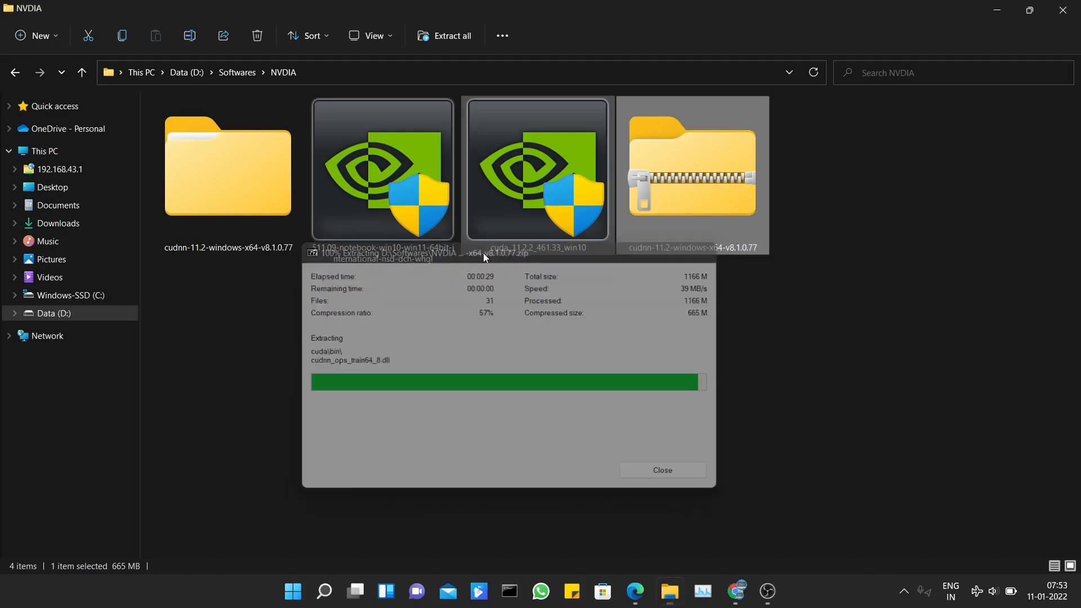
Open the cuda\bin folder inside the extracted cuDNN folder and copy all of its DLL files.
{"action": "double_click", "coordinate": [221, 202]}
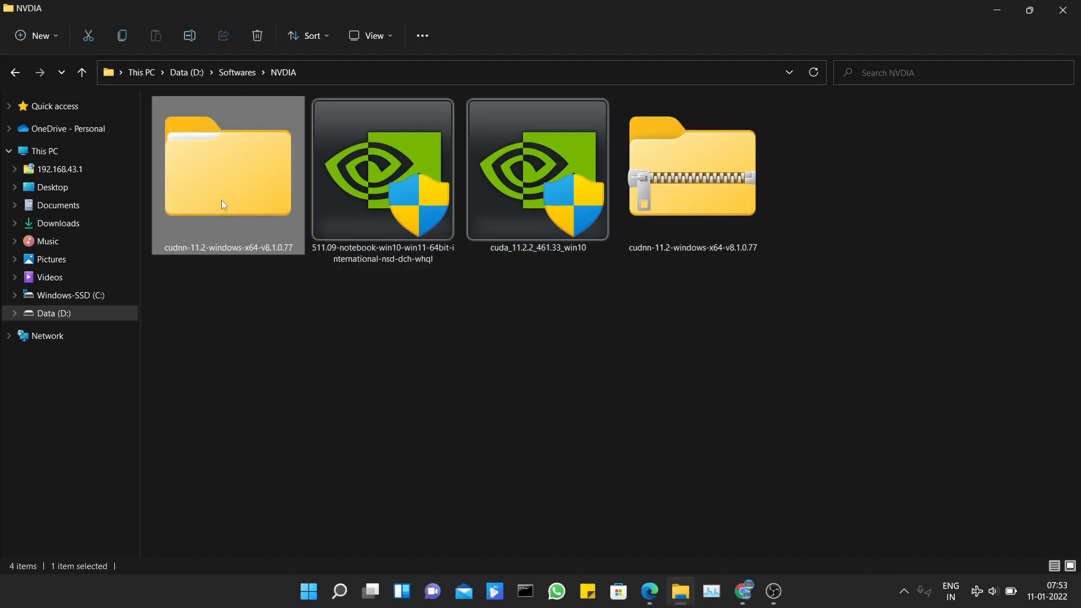
{"action": "double_click", "coordinate": [215, 127]}
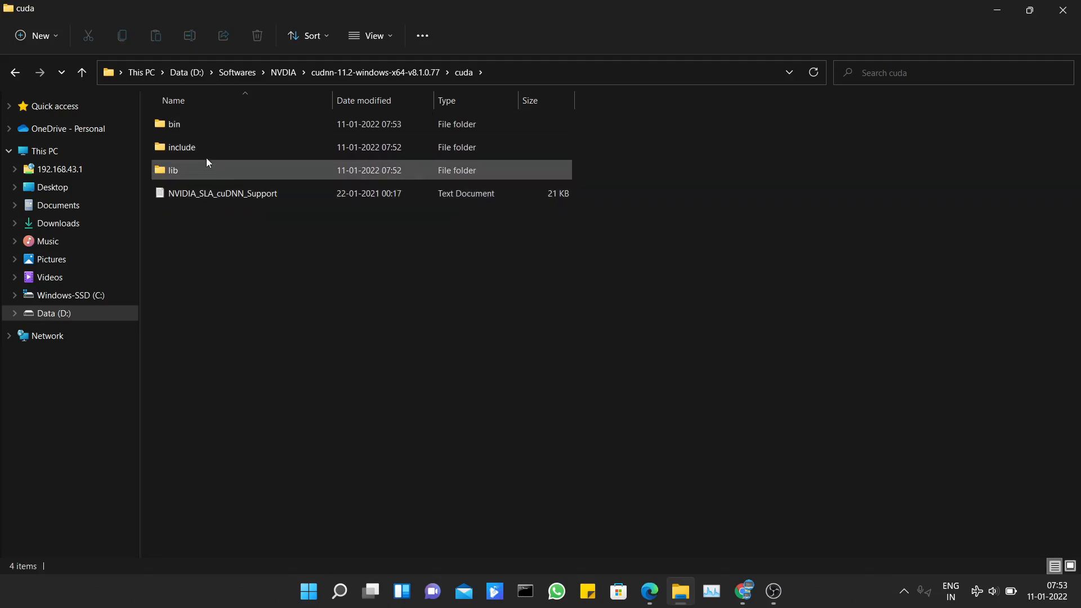
{"action": "double_click", "coordinate": [195, 130]}
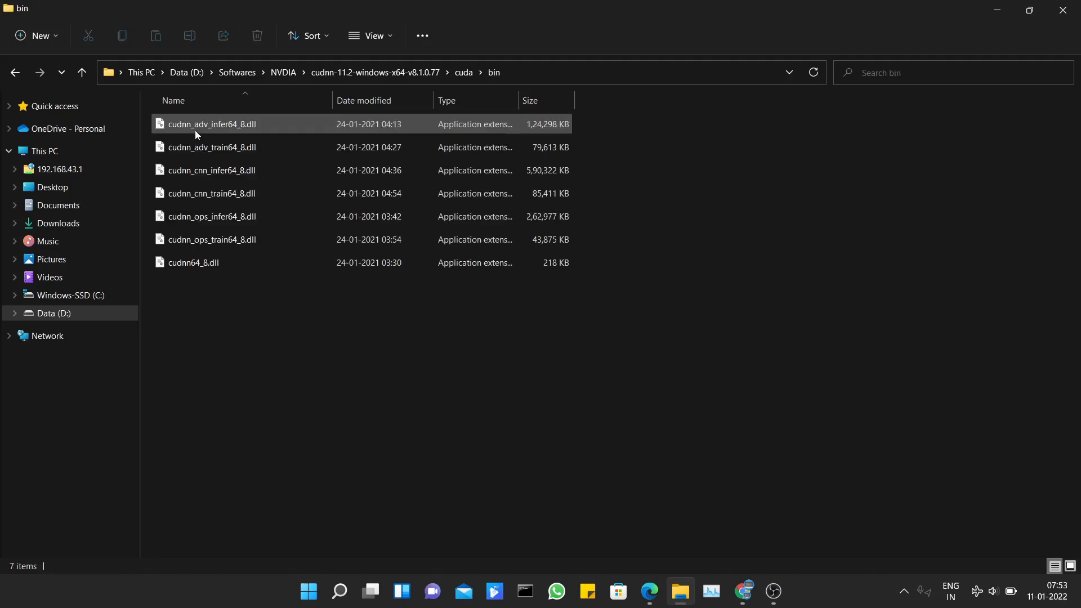
{"action": "left_click", "coordinate": [85, 76]}
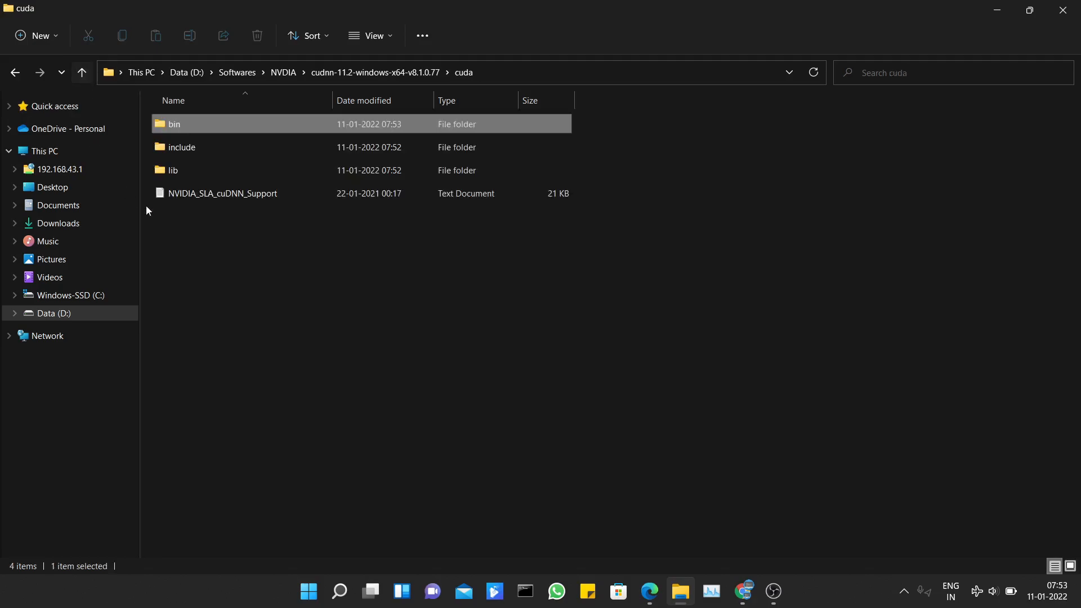
{"action": "double_click", "coordinate": [199, 125]}
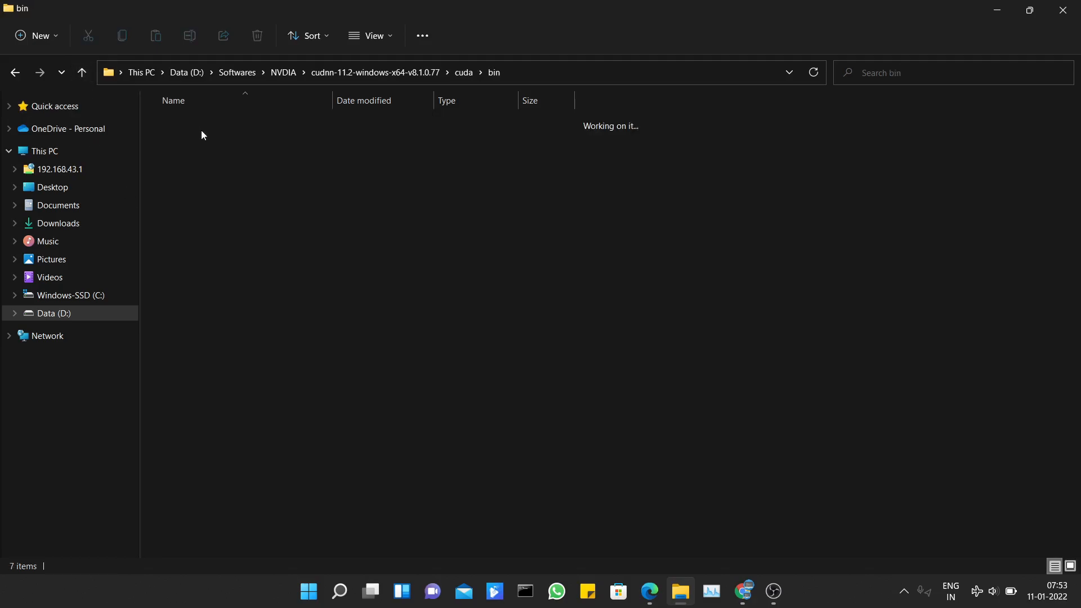
{"action": "right_click", "coordinate": [285, 301]}
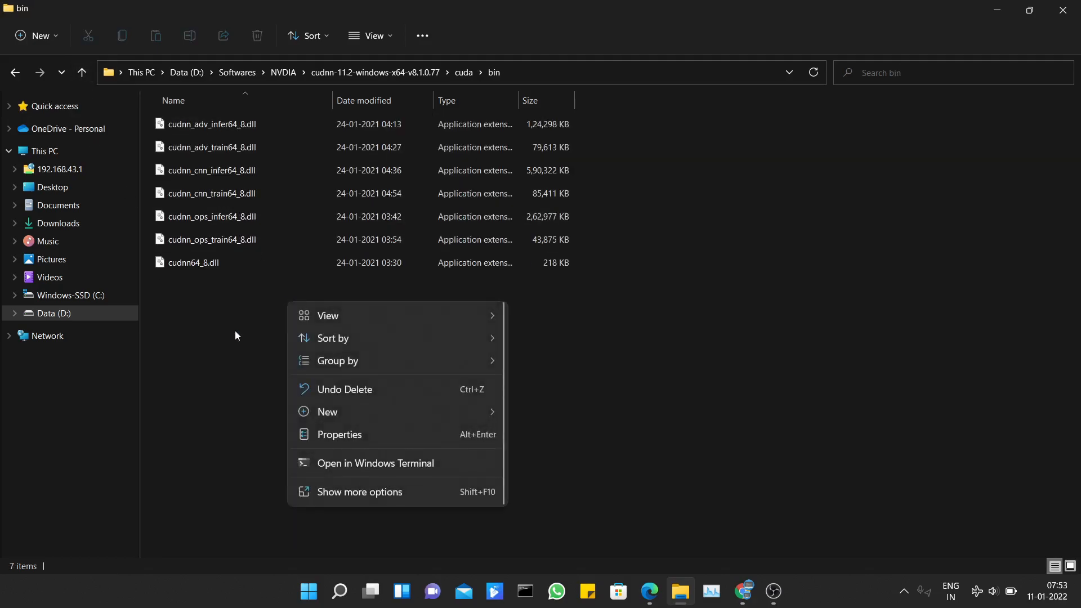
{"action": "left_click", "coordinate": [211, 303]}
{"action": "left_click_drag", "start_coordinate": [311, 309], "coordinate": [239, 123]}
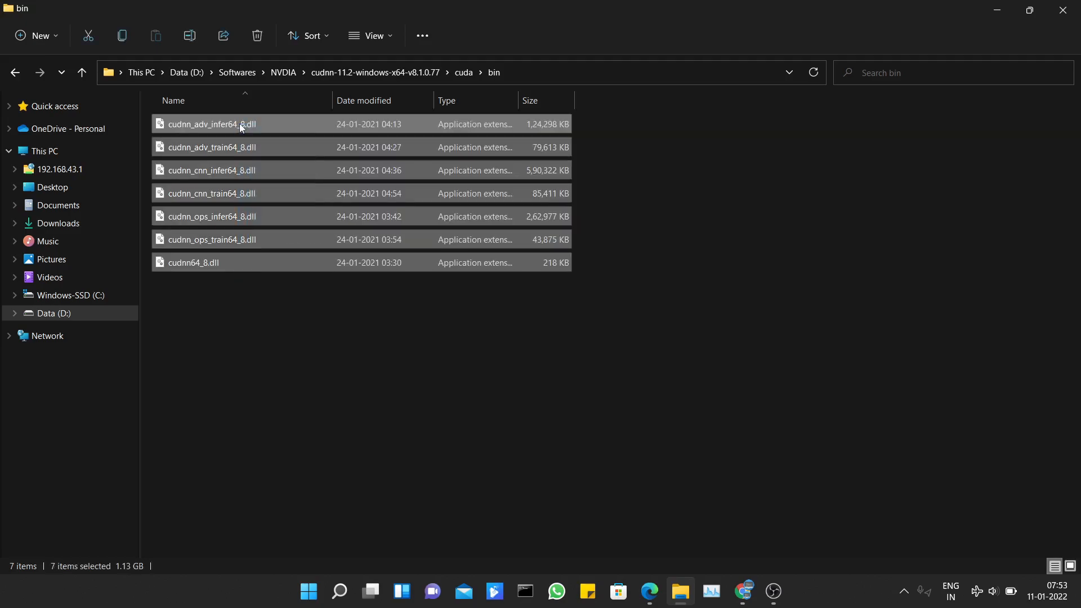
{"action": "right_click", "coordinate": [240, 124]}
{"action": "left_click", "coordinate": [285, 142]}
{"action": "left_click", "coordinate": [222, 346]}
Open C:\Program Files\NVIDIA GPU Computing Toolkit\CUDA\v11.2\bin and look over its files and the paste option.
{"action": "left_click", "coordinate": [79, 296]}
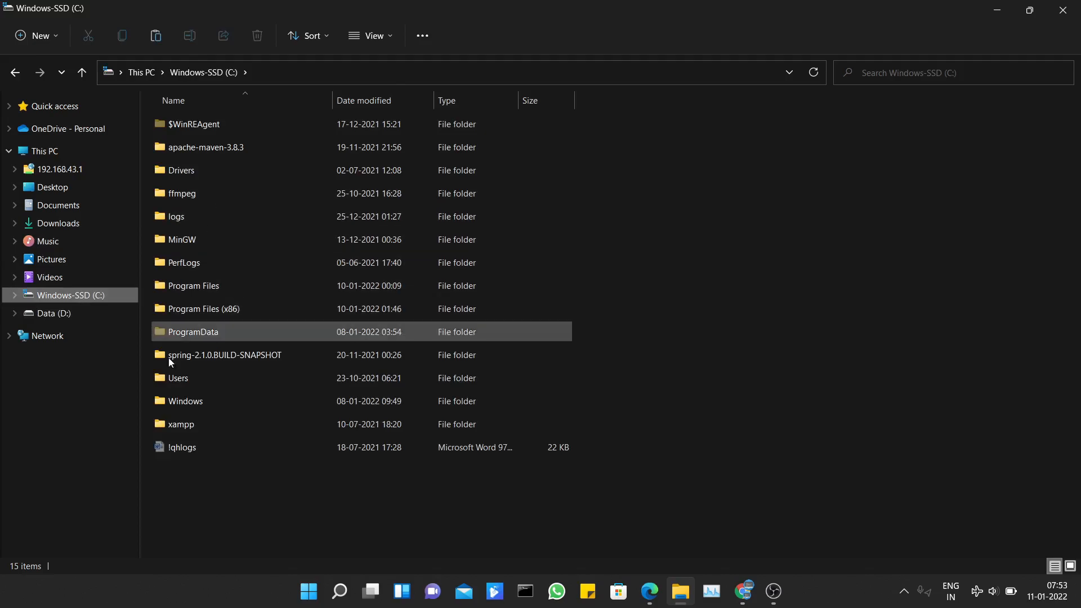
{"action": "double_click", "coordinate": [181, 283]}
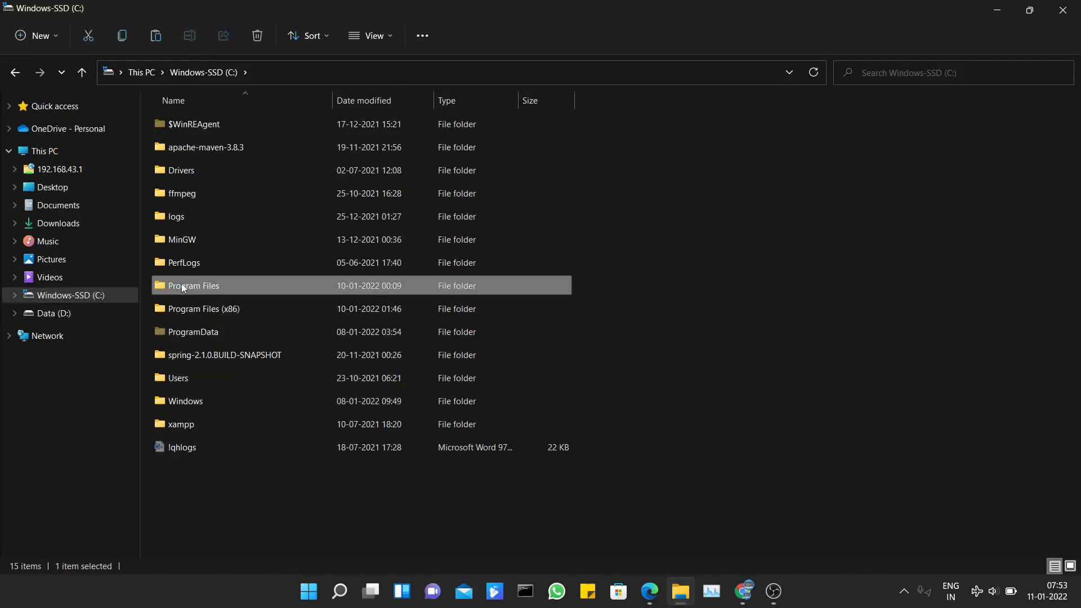
{"action": "scroll", "coordinate": [230, 447], "scroll_direction": "down", "scroll_amount": 3}
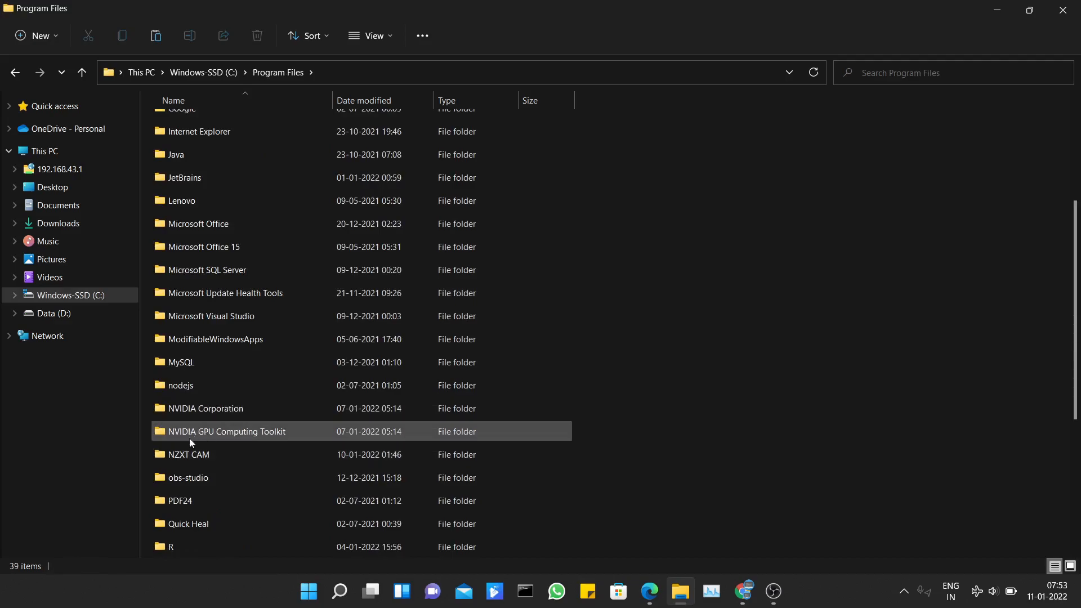
{"action": "double_click", "coordinate": [262, 431]}
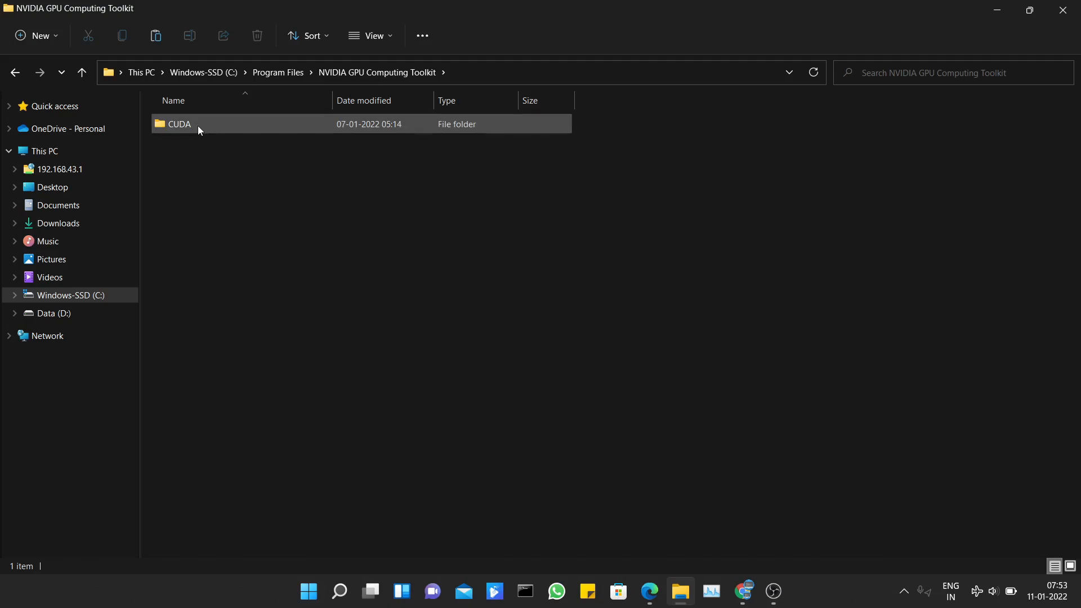
{"action": "double_click", "coordinate": [198, 126]}
{"action": "double_click", "coordinate": [197, 125]}
{"action": "double_click", "coordinate": [246, 117]}
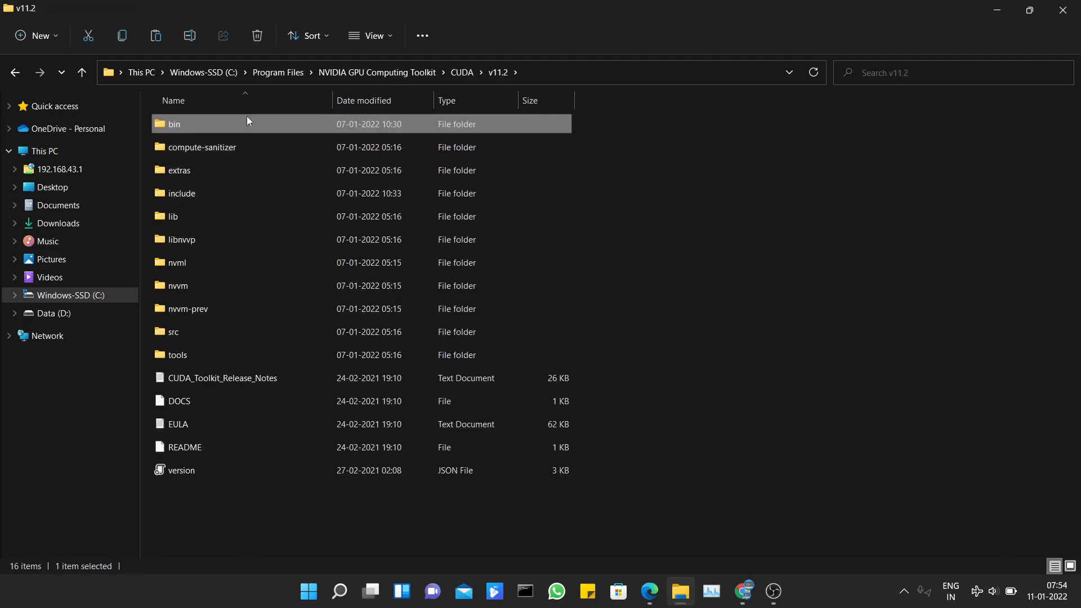
{"action": "right_click", "coordinate": [786, 398]}
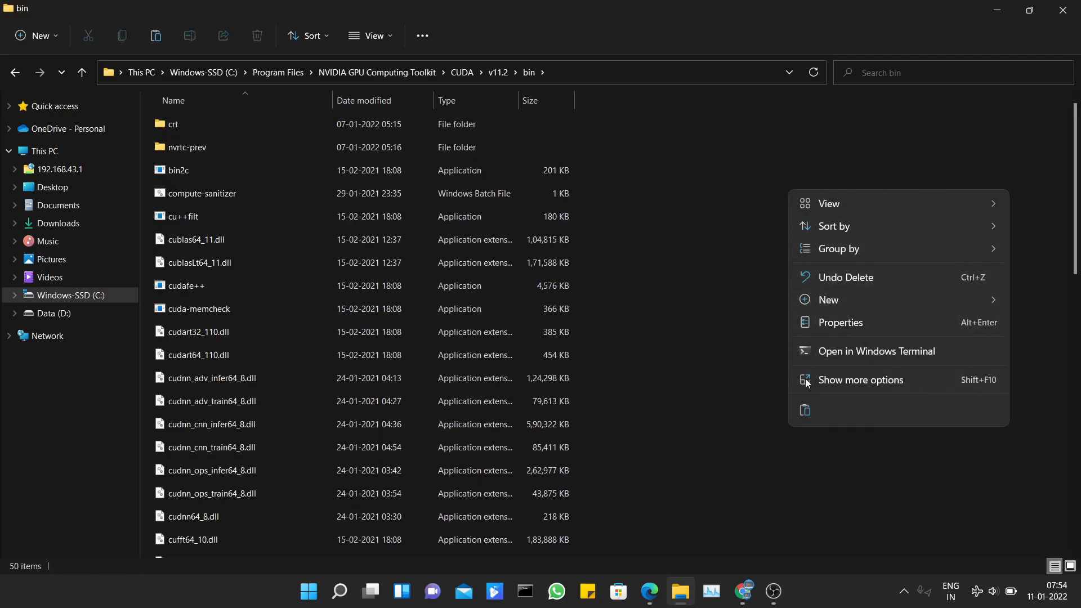
{"action": "left_click", "coordinate": [734, 396]}
{"action": "scroll", "coordinate": [909, 427], "scroll_direction": "down", "scroll_amount": 2}
{"action": "scroll", "coordinate": [910, 453], "scroll_direction": "up", "scroll_amount": 2}
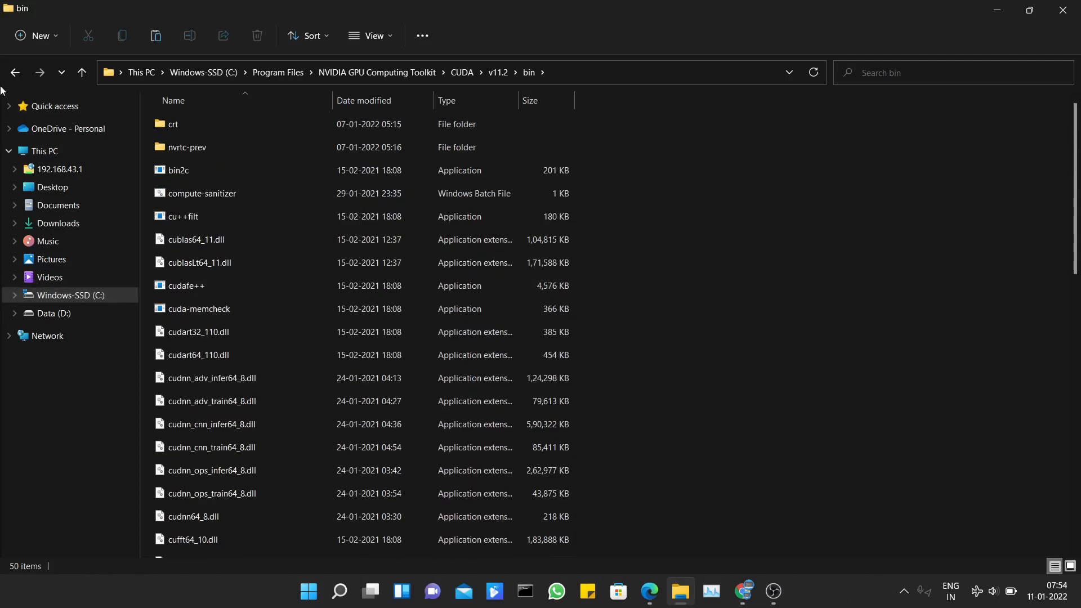
Return from the CUDA v11.2 bin folder to the cuda folder of the extracted cuDNN package.
{"action": "left_click", "coordinate": [15, 72]}
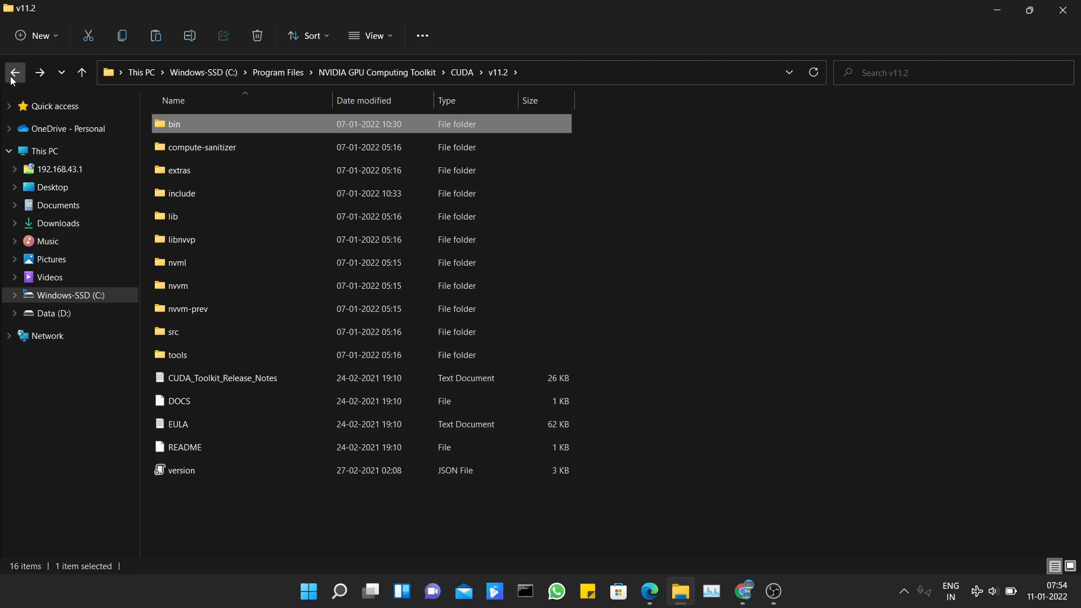
{"action": "left_click", "coordinate": [12, 79]}
{"action": "left_click", "coordinate": [12, 80]}
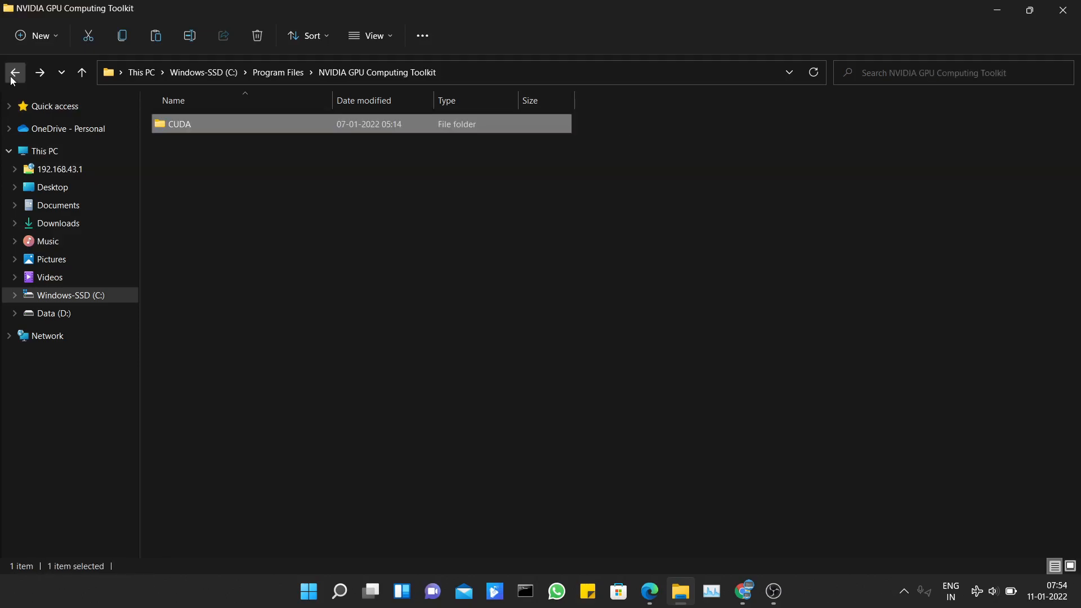
{"action": "left_click", "coordinate": [12, 80]}
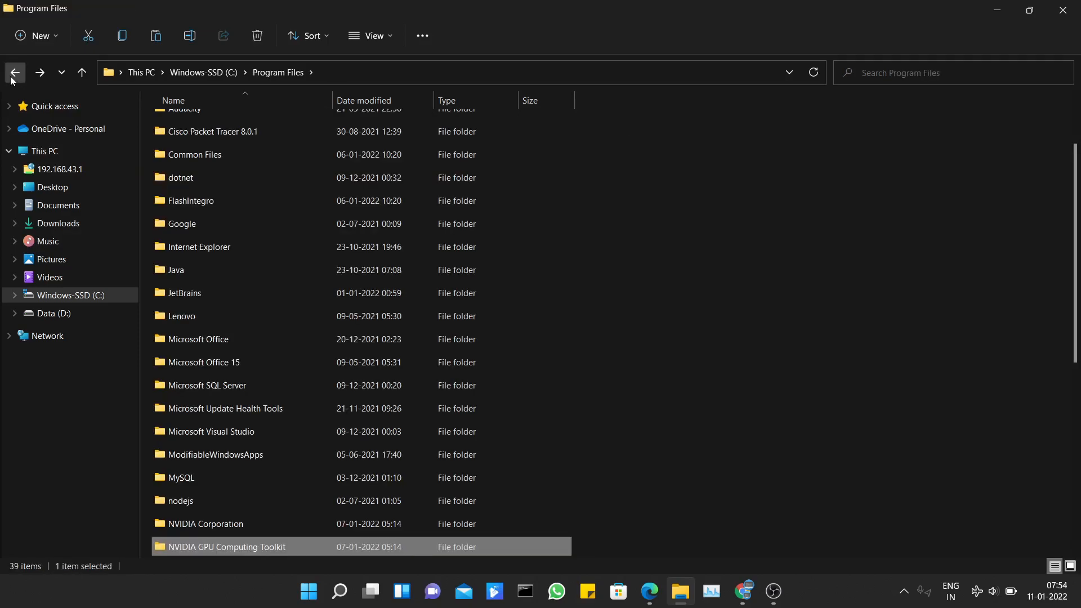
{"action": "left_click", "coordinate": [11, 80]}
{"action": "left_click", "coordinate": [12, 79]}
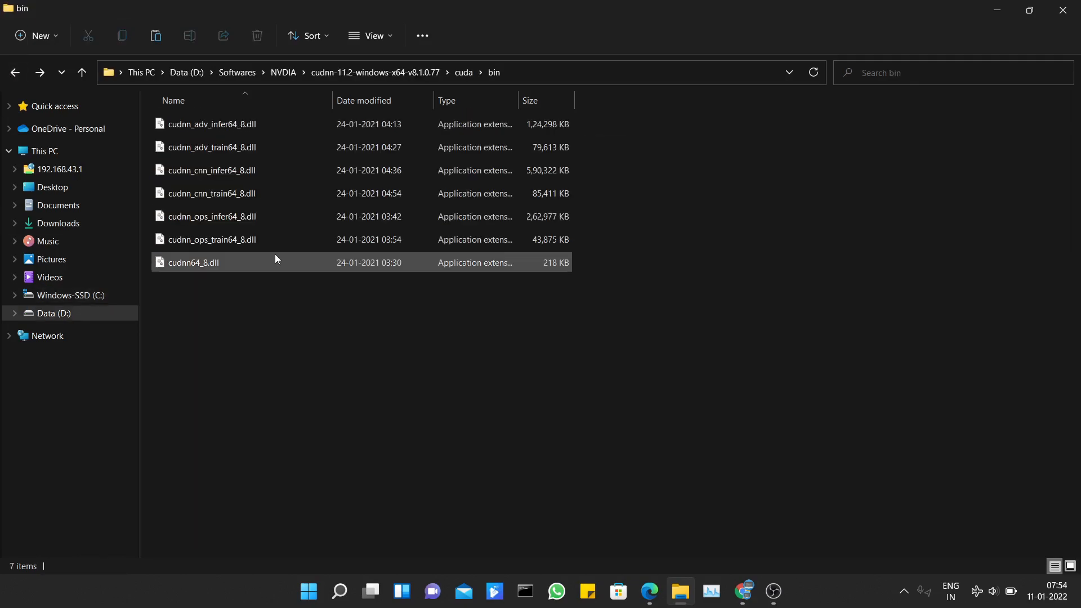
{"action": "left_click", "coordinate": [88, 77]}
{"action": "left_click", "coordinate": [320, 333]}
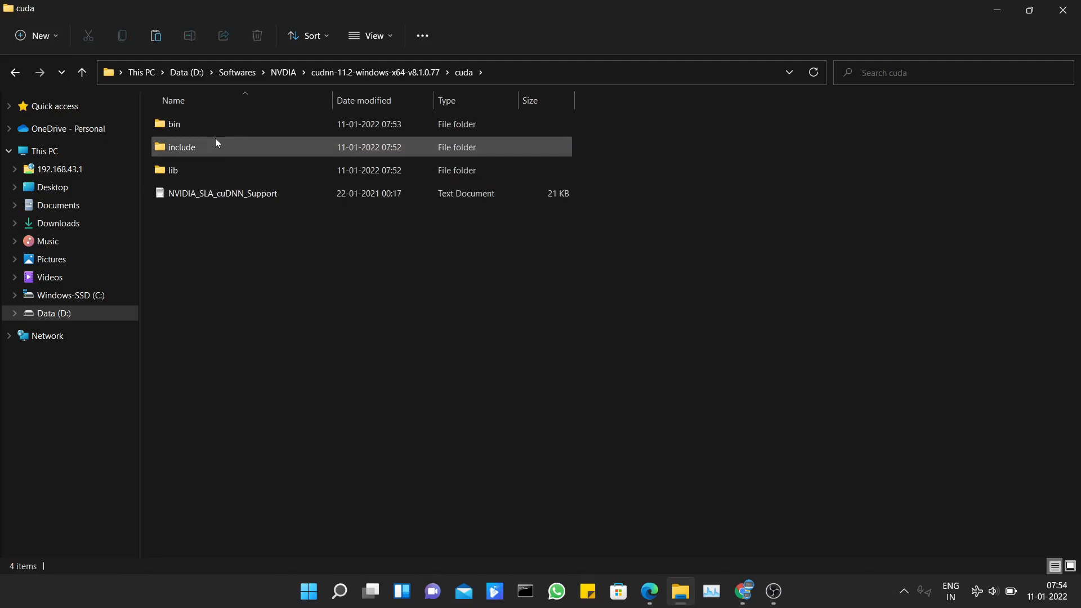
Examine the contents of the include and lib\x64 folders in the extracted cuDNN package.
{"action": "double_click", "coordinate": [198, 147]}
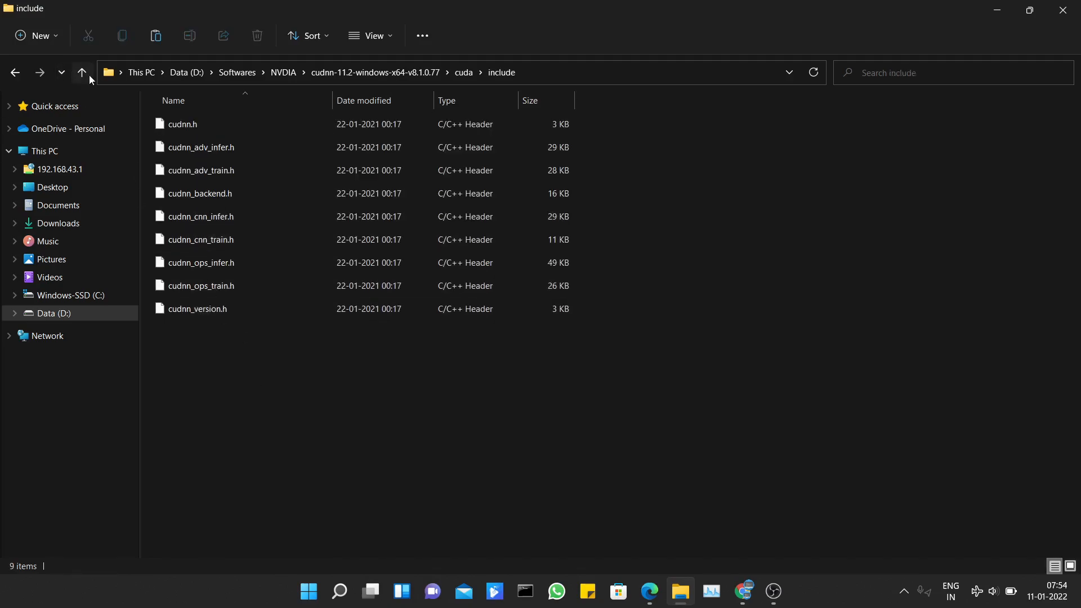
{"action": "left_click", "coordinate": [89, 75]}
{"action": "double_click", "coordinate": [191, 167]}
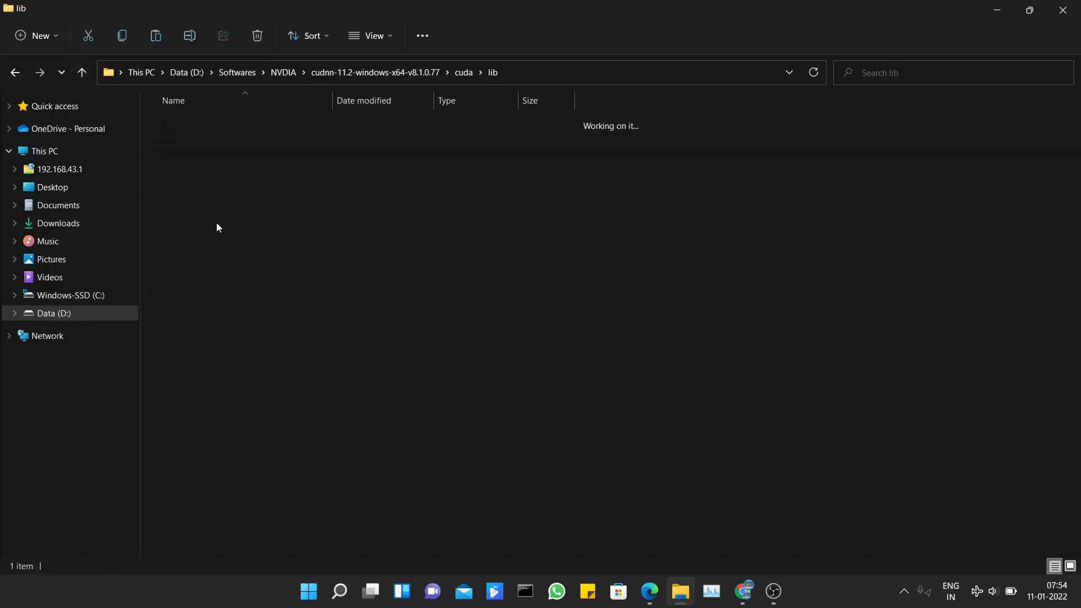
{"action": "double_click", "coordinate": [176, 124]}
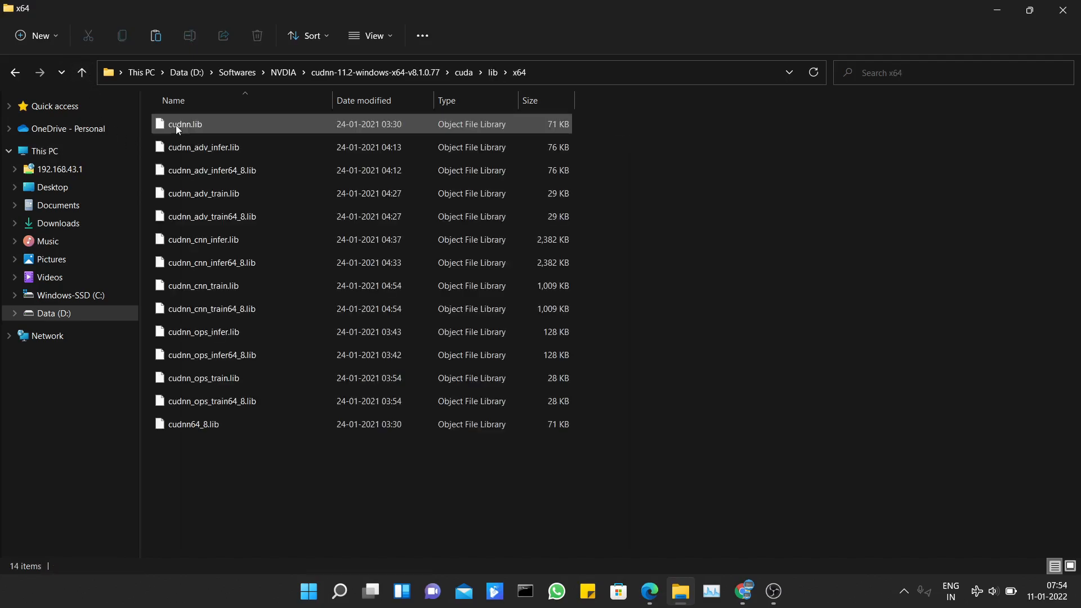
{"action": "left_click", "coordinate": [81, 81]}
{"action": "left_click", "coordinate": [329, 433]}
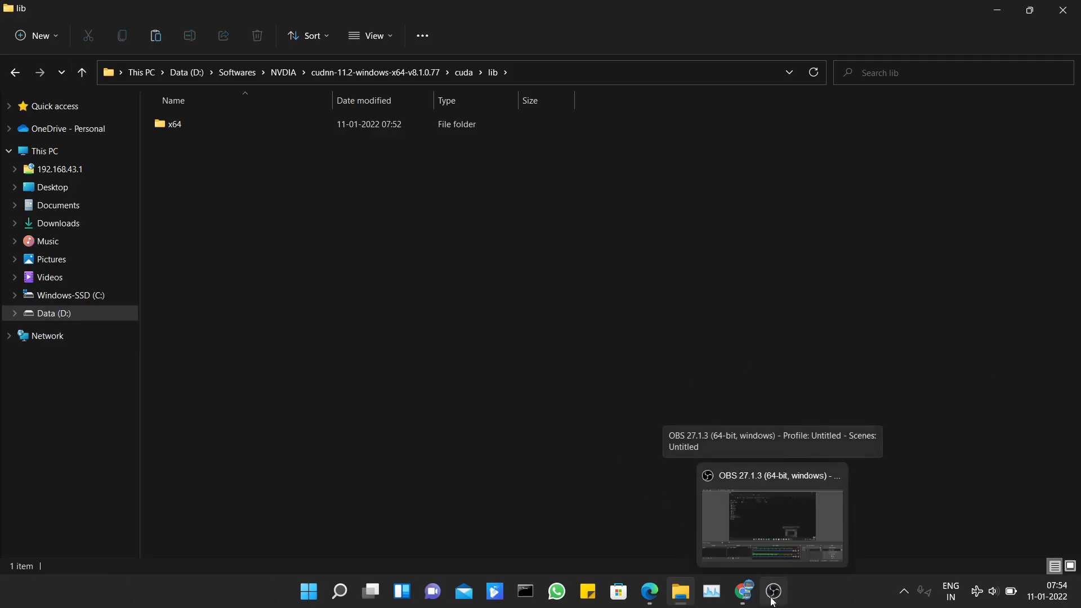
Switch to Chrome, look over the NVIDIA cuDNN page, and return to the TensorFlow GPU support page.
{"action": "left_click", "coordinate": [741, 599]}
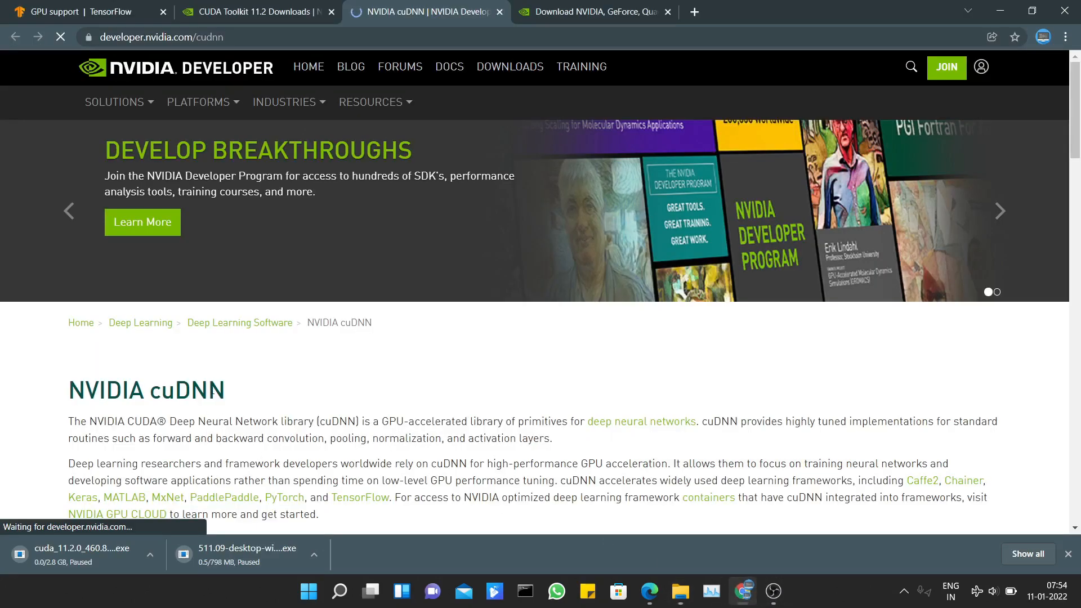
{"action": "left_click_drag", "start_coordinate": [230, 404], "coordinate": [63, 394]}
{"action": "left_click", "coordinate": [207, 394]}
{"action": "scroll", "coordinate": [256, 354], "scroll_direction": "down", "scroll_amount": 6}
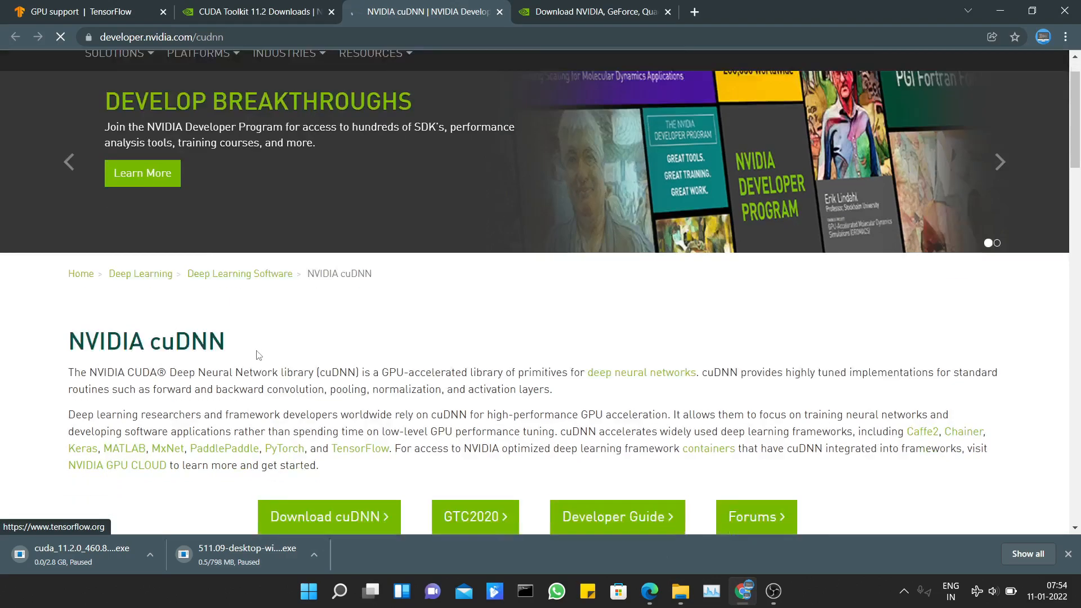
{"action": "scroll", "coordinate": [456, 384], "scroll_direction": "up", "scroll_amount": 5}
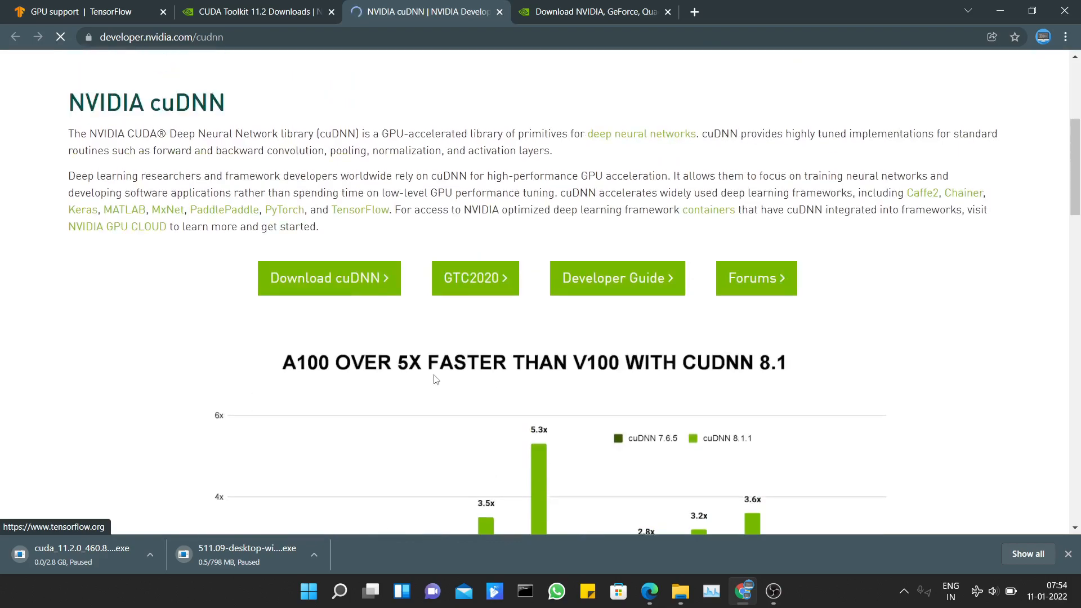
{"action": "left_click", "coordinate": [108, 8]}
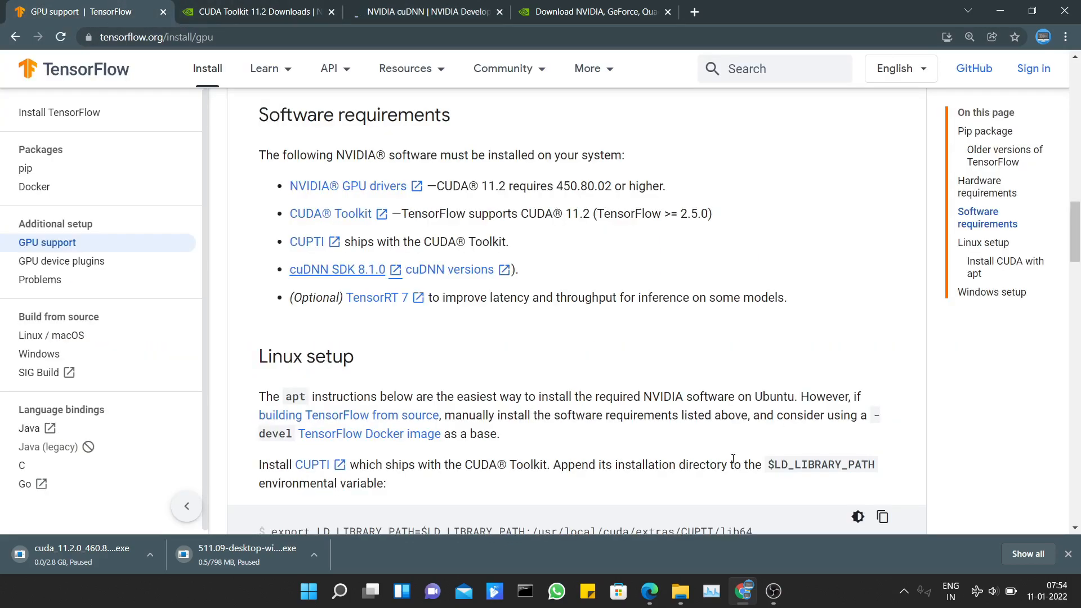